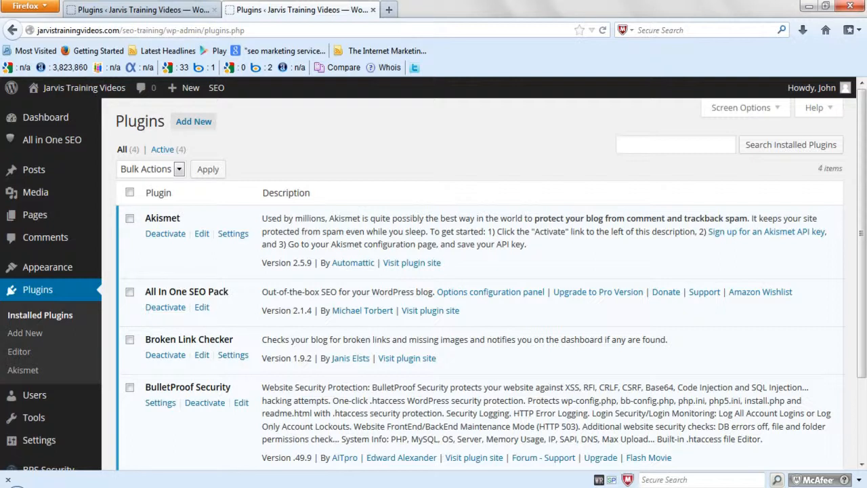
Find the cbnet Ping Optimizer plugin in the plugin directory, install it and activate it.
left_click(194, 123)
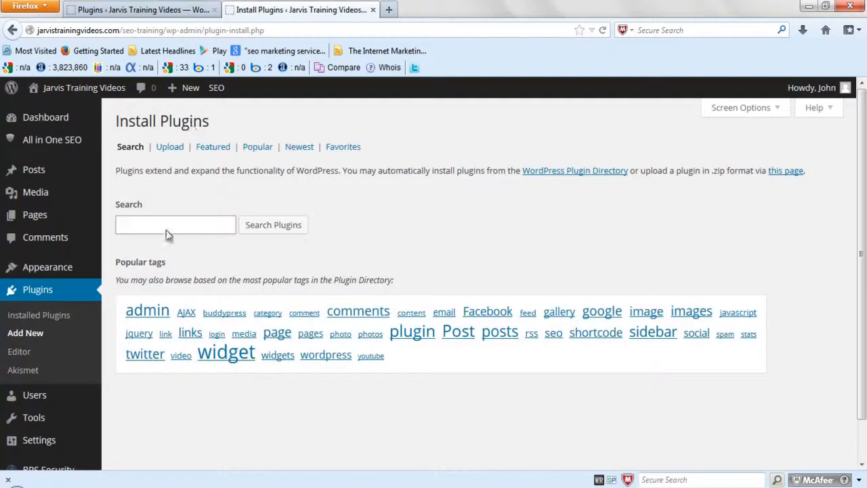
type("cbnet ping optimizer")
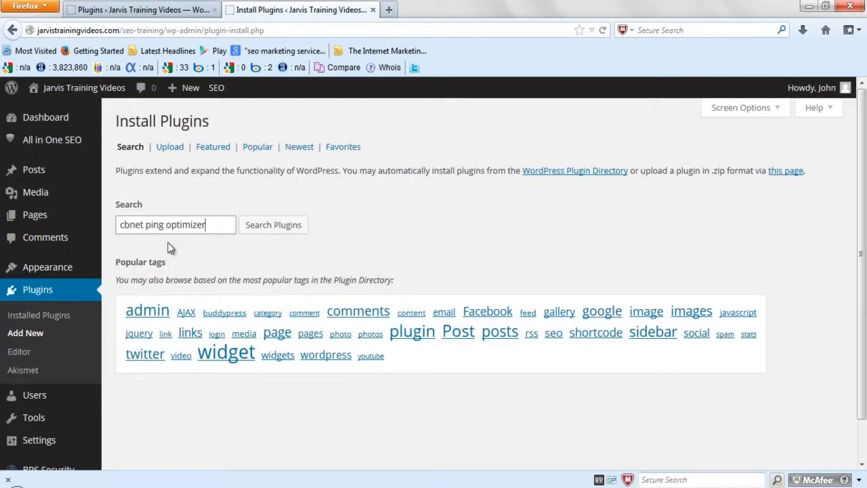
left_click(272, 226)
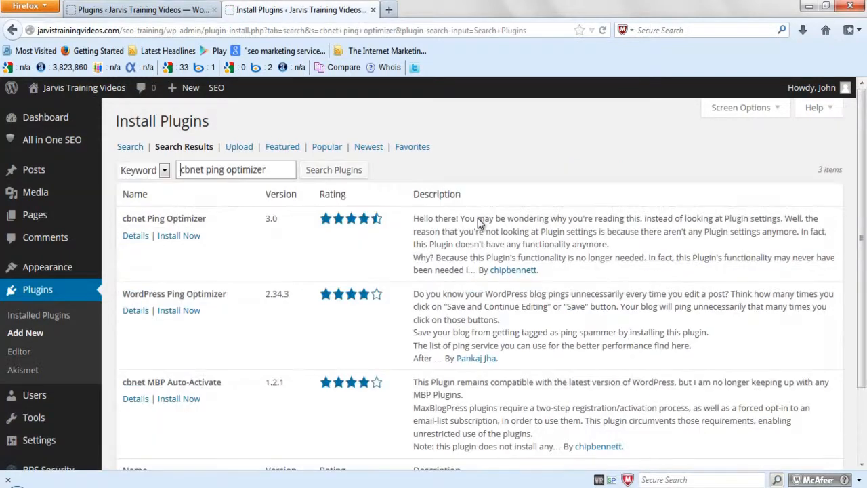
left_click(171, 236)
left_click(426, 251)
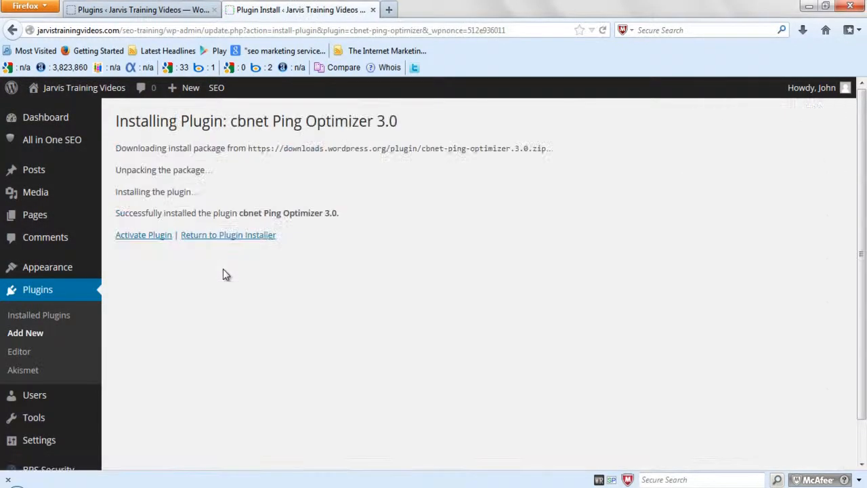
left_click(146, 237)
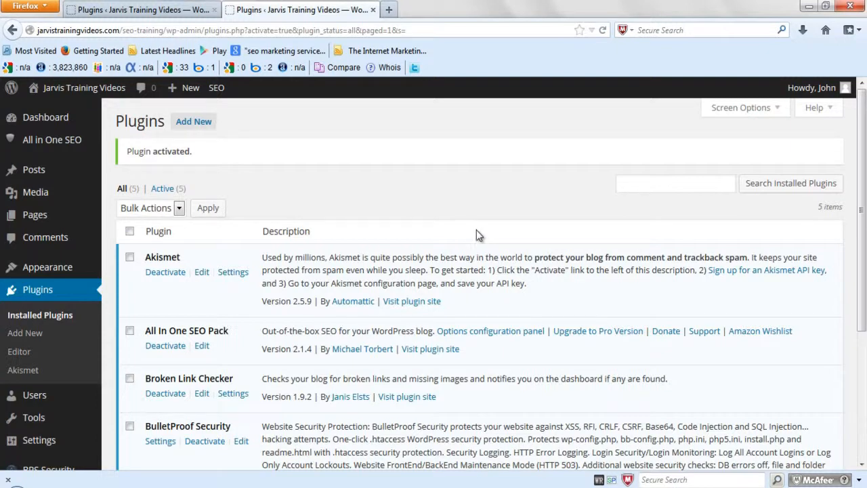
Search the plugin directory for Comment Luv, then install and activate the CommentLuv plugin.
left_click(199, 125)
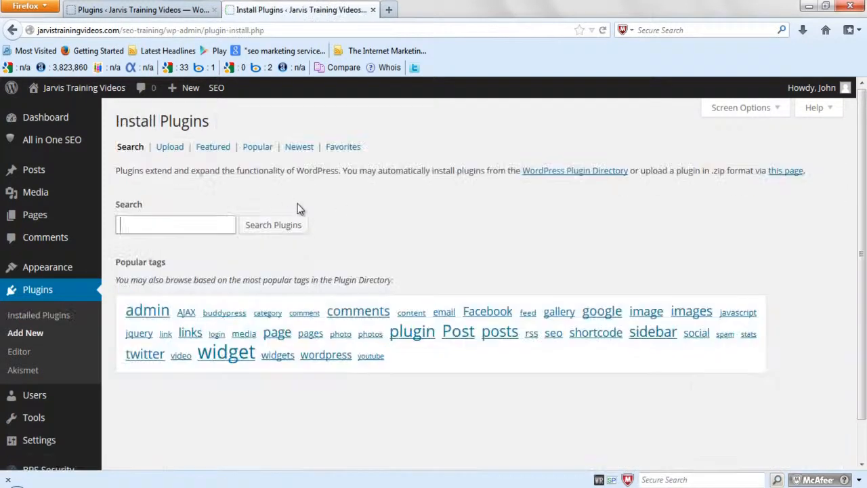
type("comm")
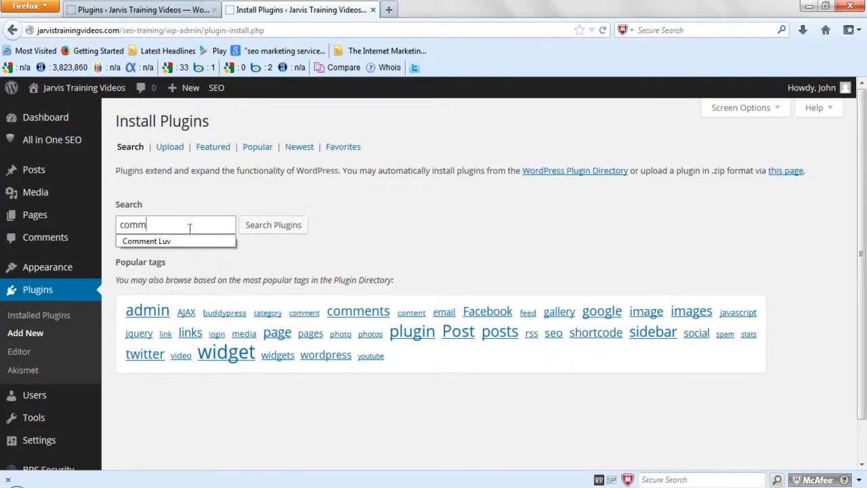
left_click(171, 243)
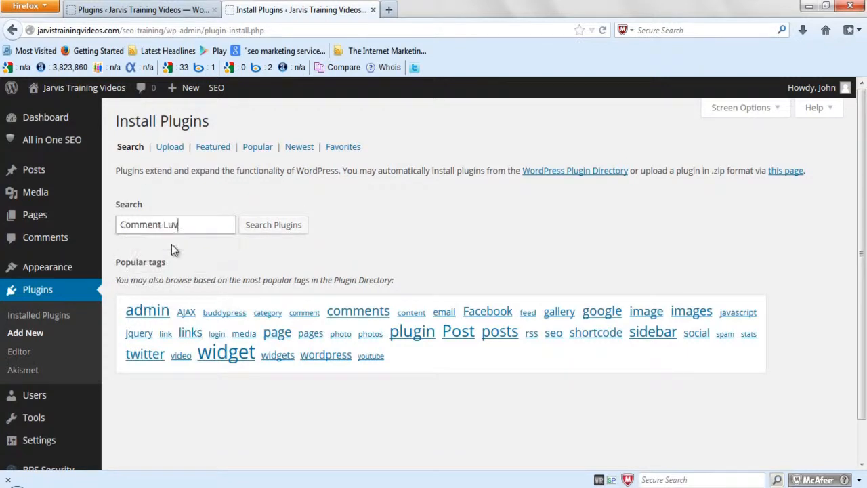
left_click(272, 231)
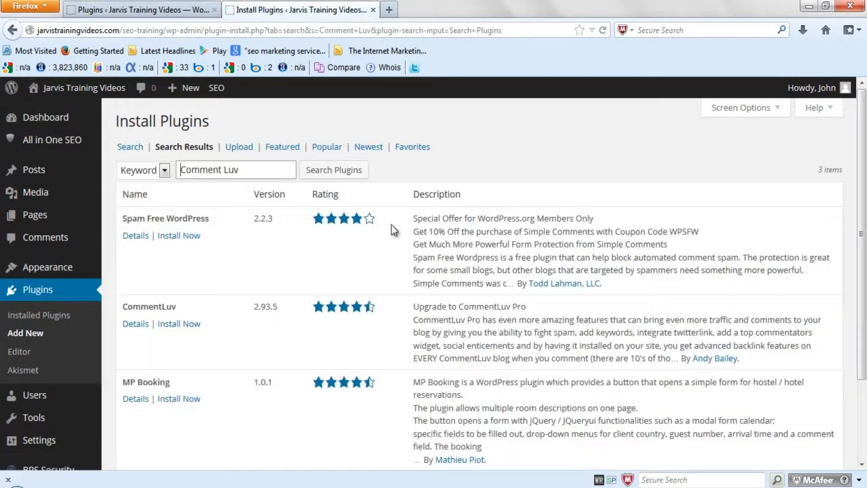
left_click(182, 331)
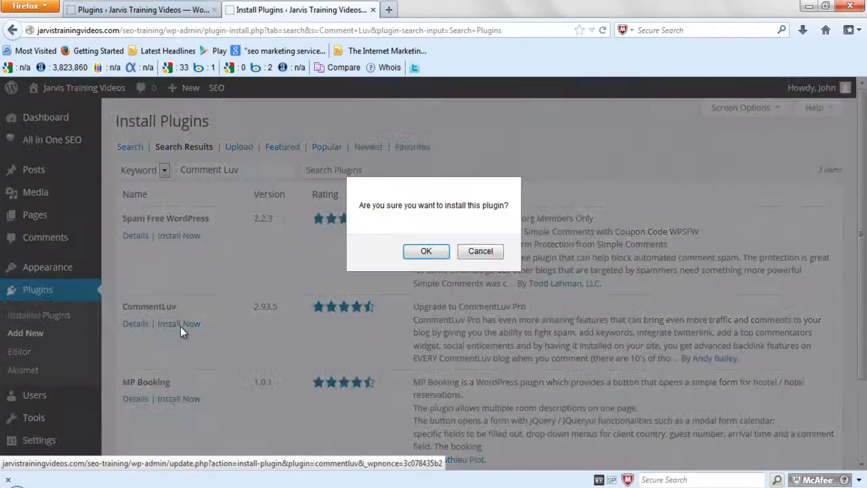
left_click(430, 254)
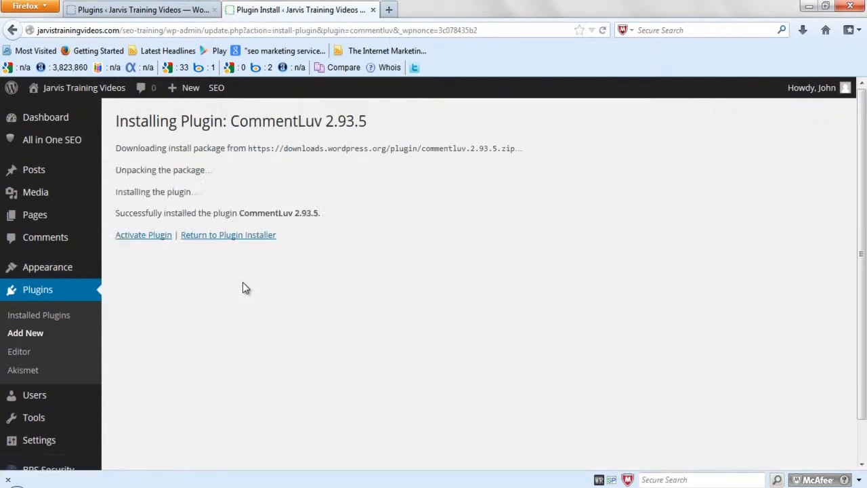
left_click(143, 239)
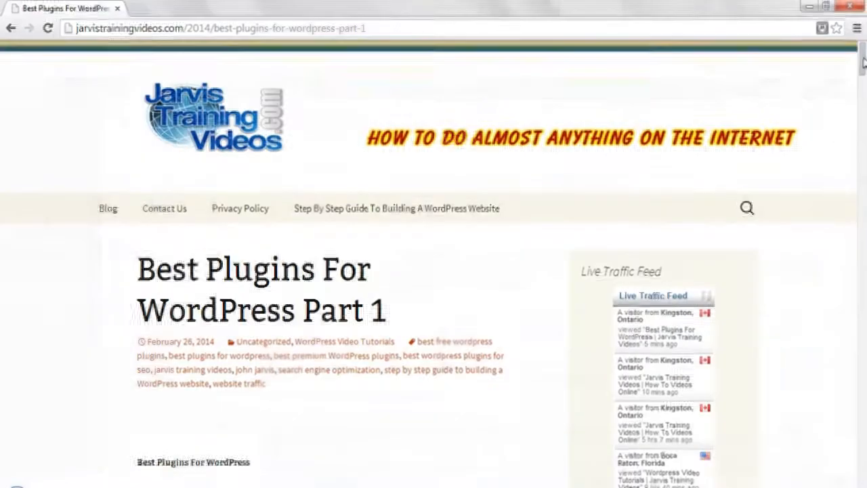
Examine the comment form below the published Best Plugins For WordPress Part 1 post and look through the installed plugins list.
left_click_drag(863, 63, 863, 437)
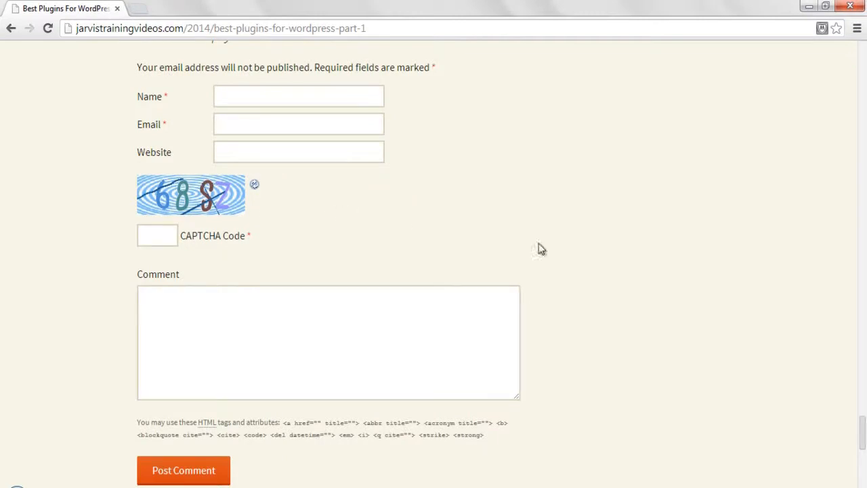
left_click_drag(862, 428, 862, 433)
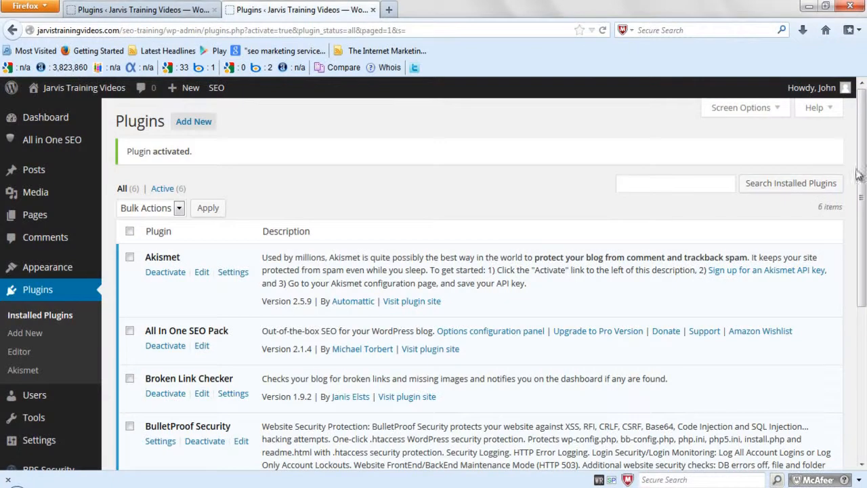
left_click_drag(862, 151, 864, 271)
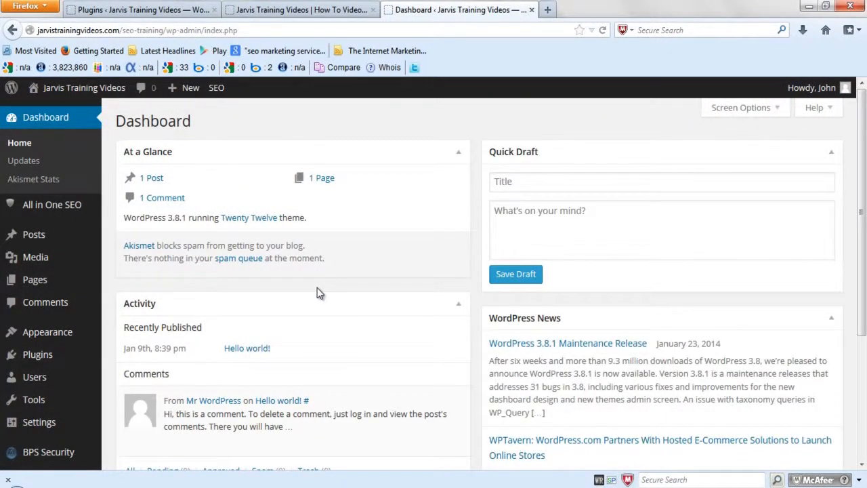
Open two blank new-page editors from the dashboard, each in its own browser tab.
mouse_move(193, 92)
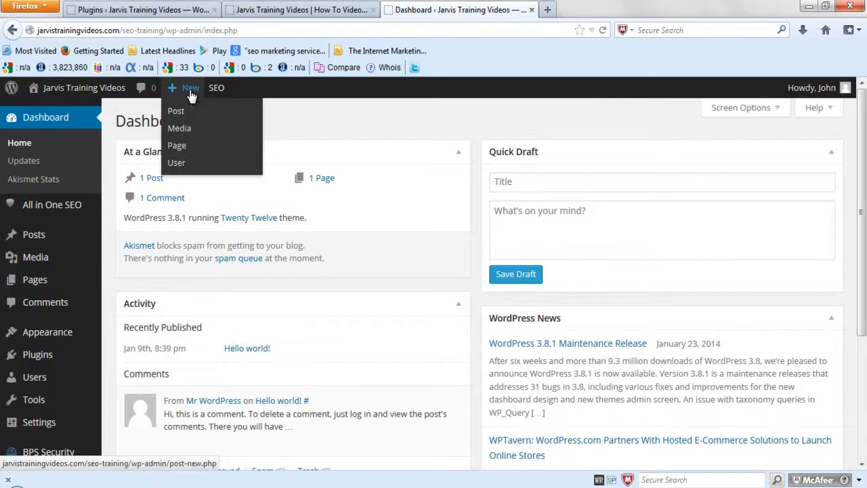
right_click(174, 147)
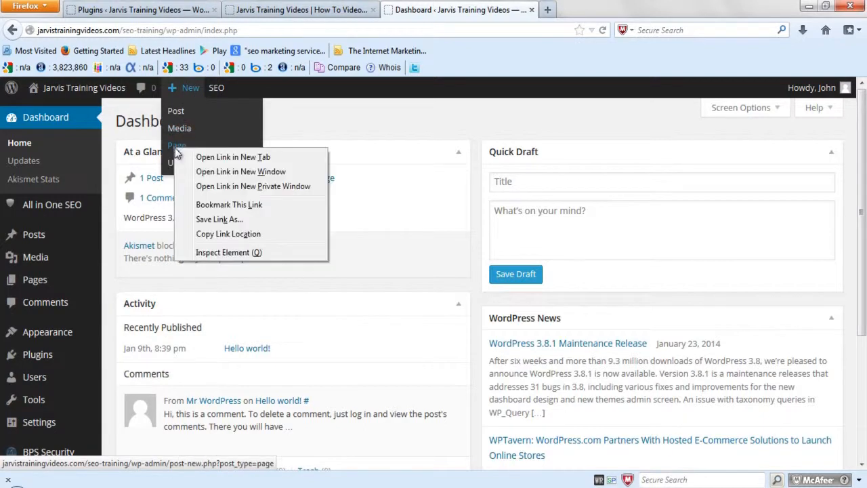
left_click(198, 158)
mouse_move(193, 95)
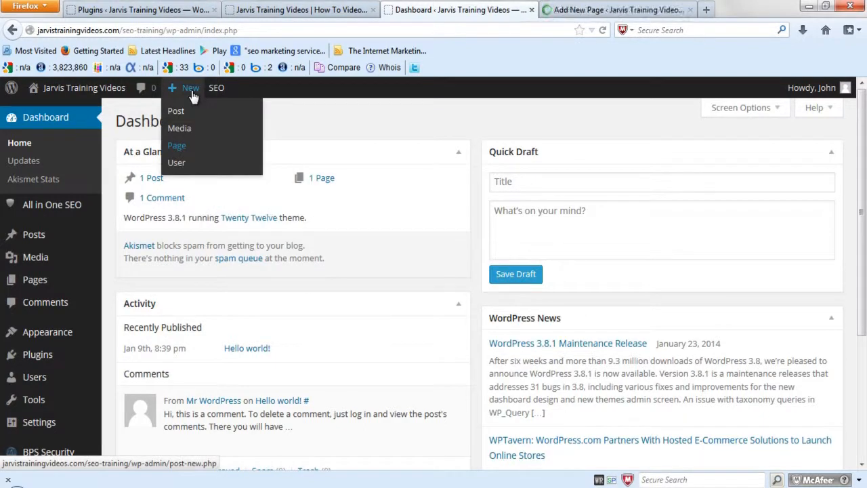
right_click(174, 149)
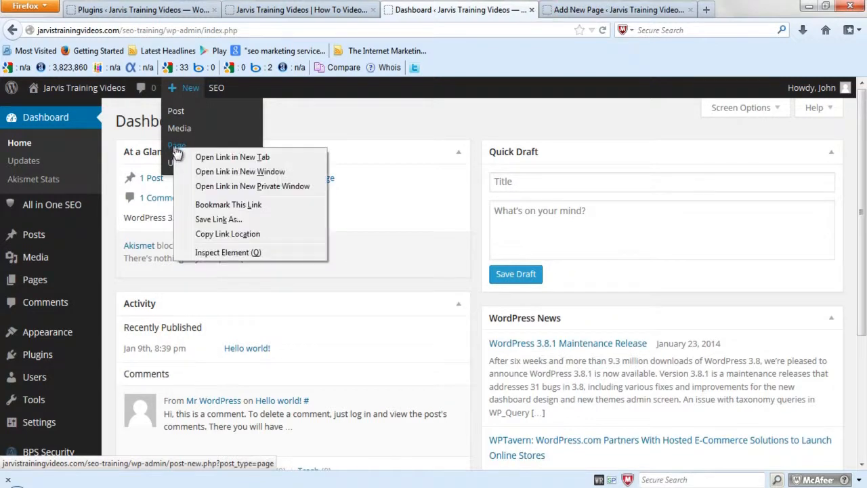
left_click(197, 156)
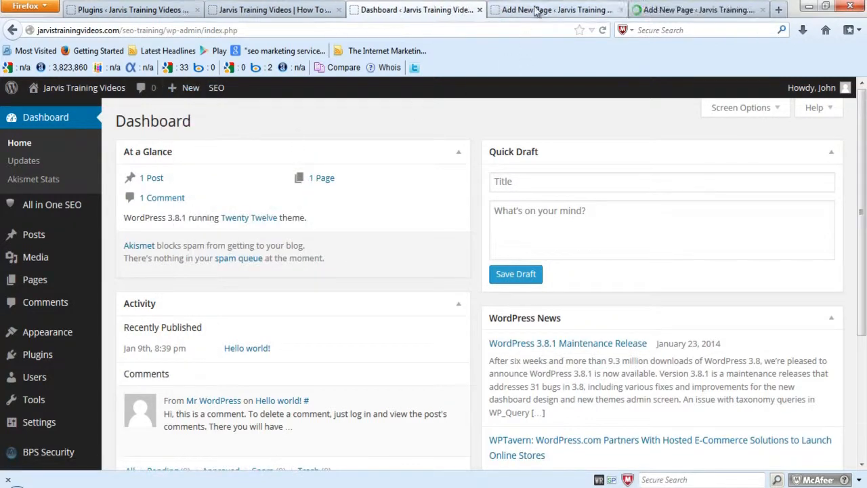
Title the first new page Contact Us, assign the Full-width Page Template, No Sidebar, and publish it.
left_click(525, 10)
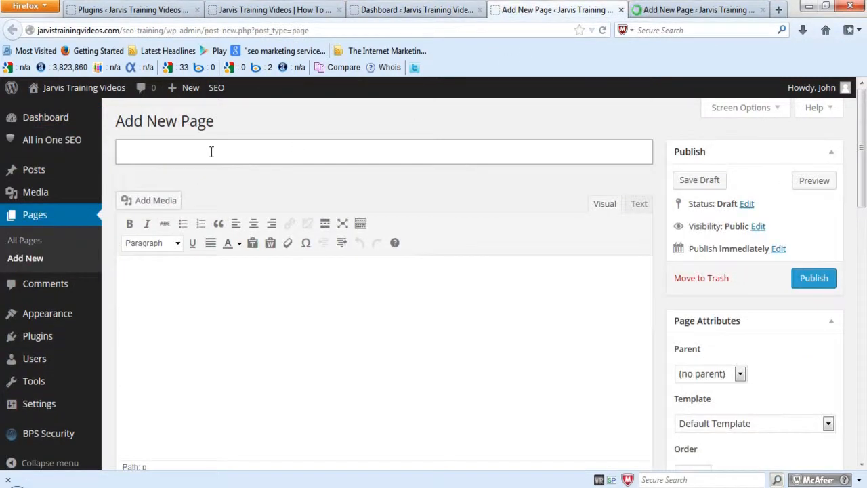
type("Contact Us")
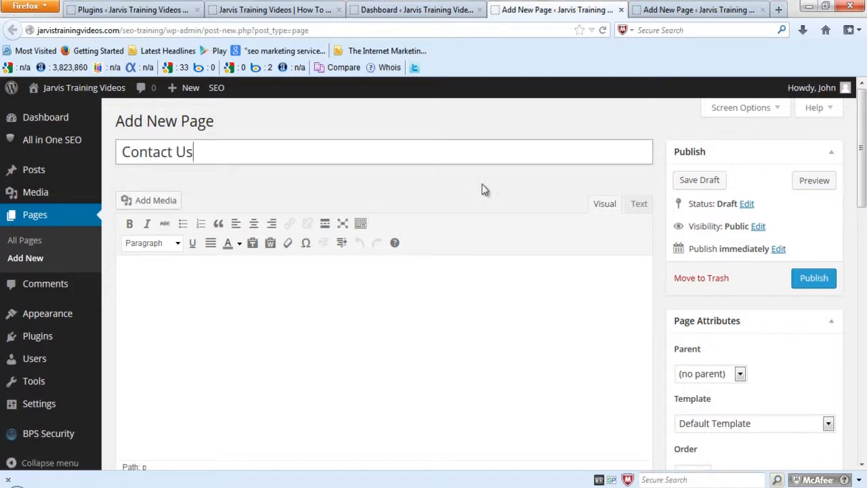
scroll(774, 318, "down", 2)
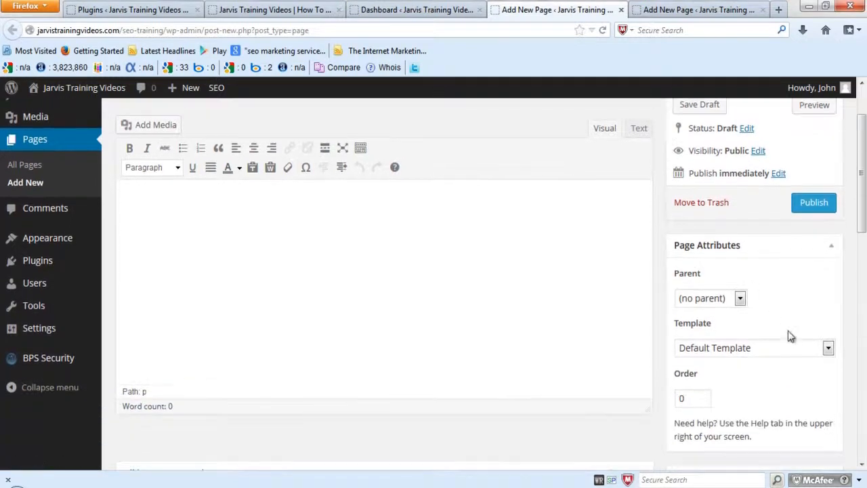
left_click(828, 348)
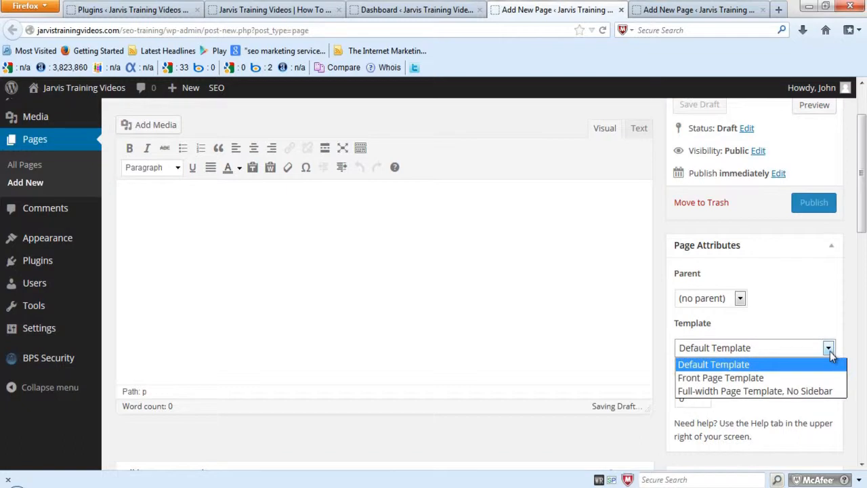
left_click(764, 393)
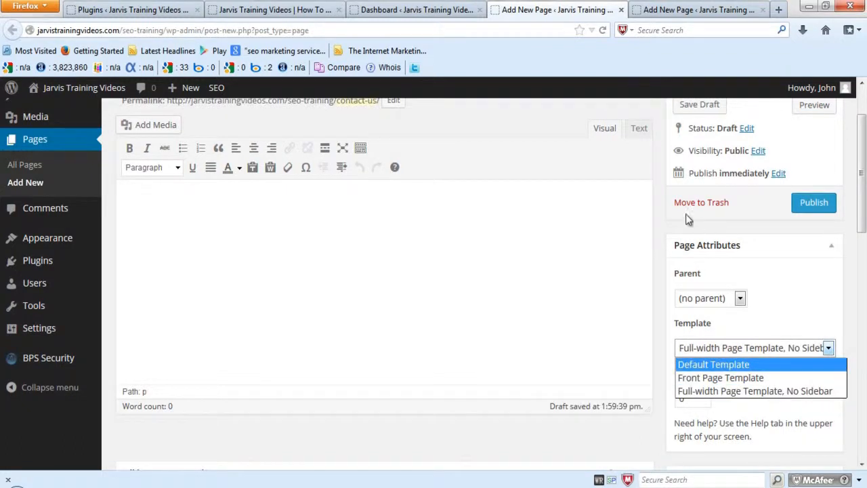
left_click(655, 224)
left_click(809, 209)
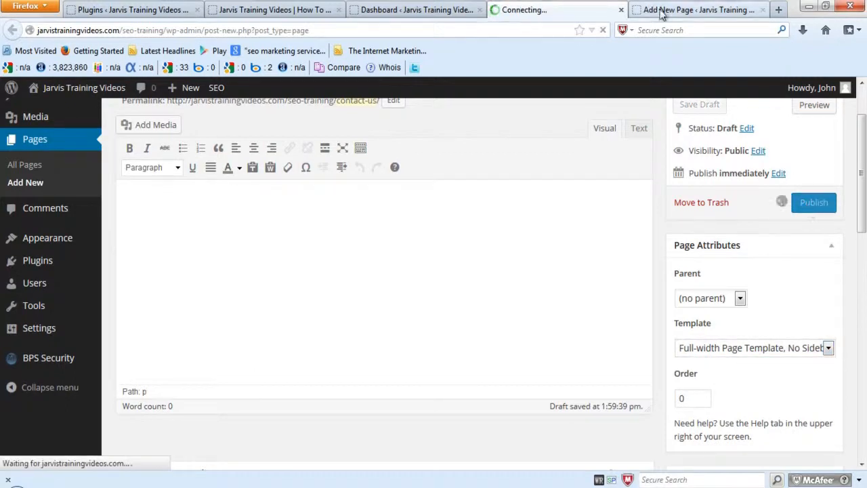
Title the second new page Privacy Policy, assign the Full-width Page Template, No Sidebar, and publish it.
left_click(650, 9)
left_click(165, 155)
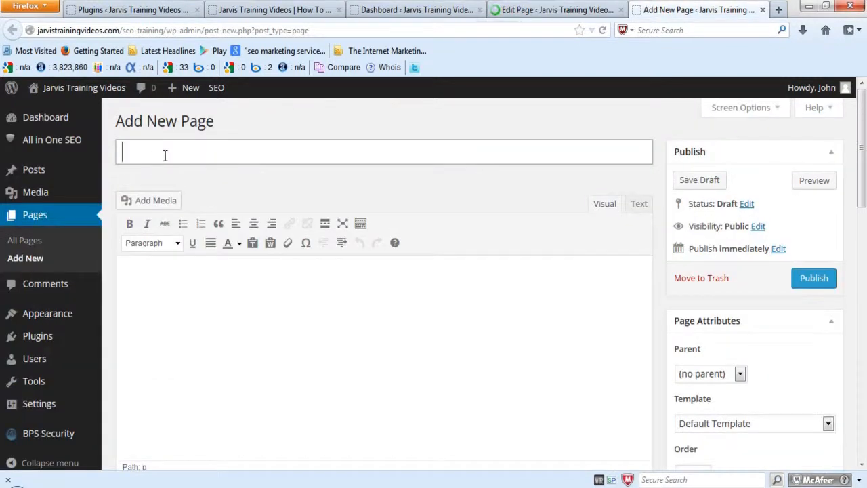
type("Privacy Policy")
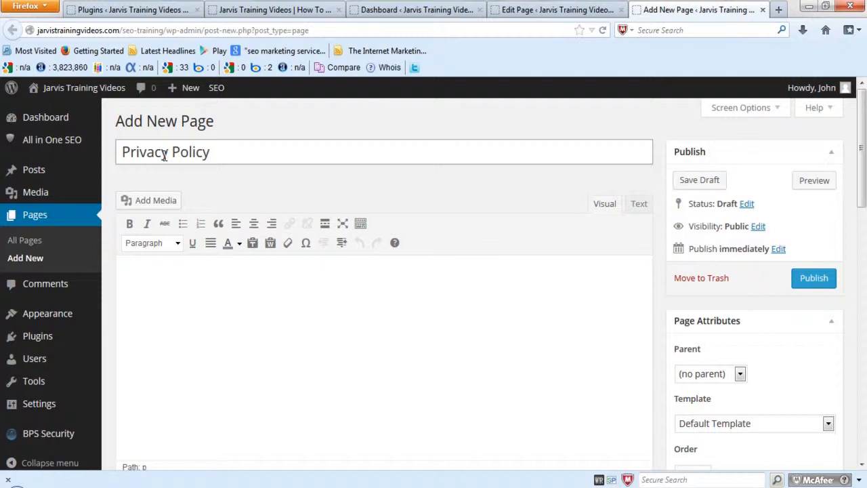
scroll(645, 235, "down", 1)
scroll(645, 235, "down", 3)
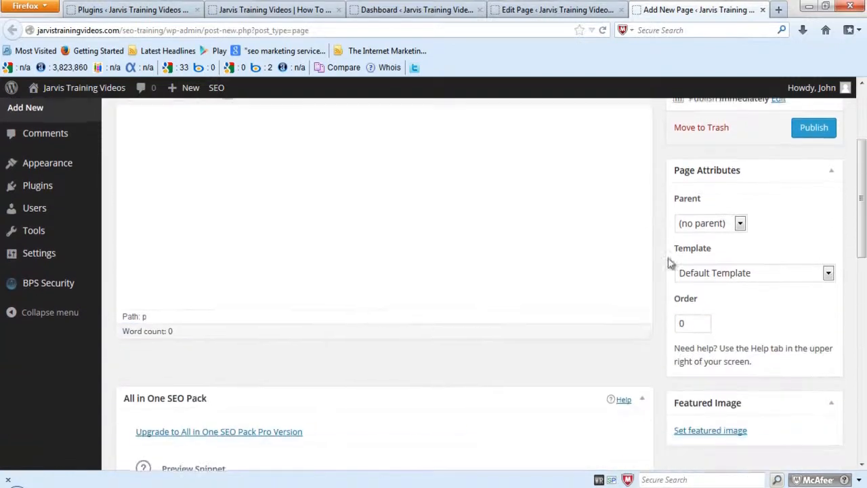
left_click(827, 272)
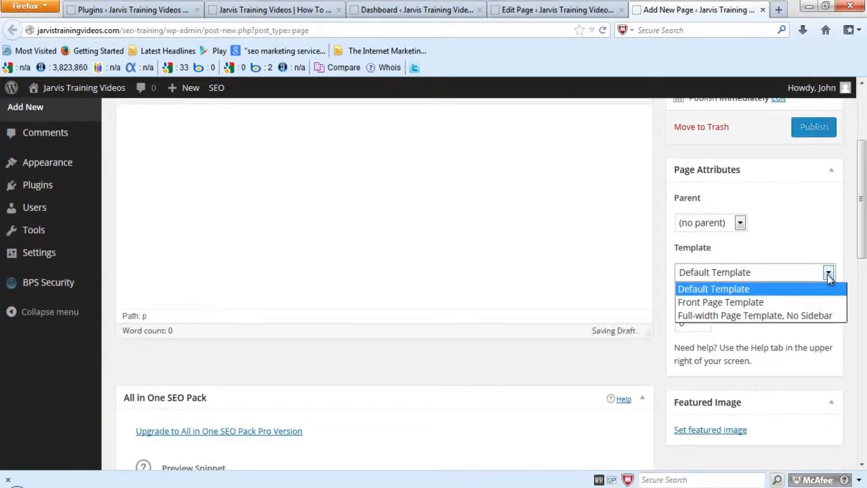
left_click(779, 313)
scroll(726, 279, "up", 2)
scroll(726, 279, "up", 2)
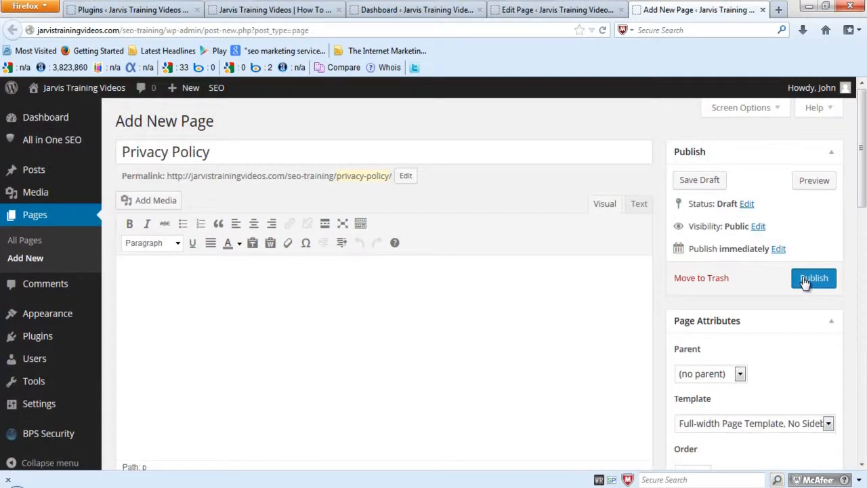
left_click(804, 280)
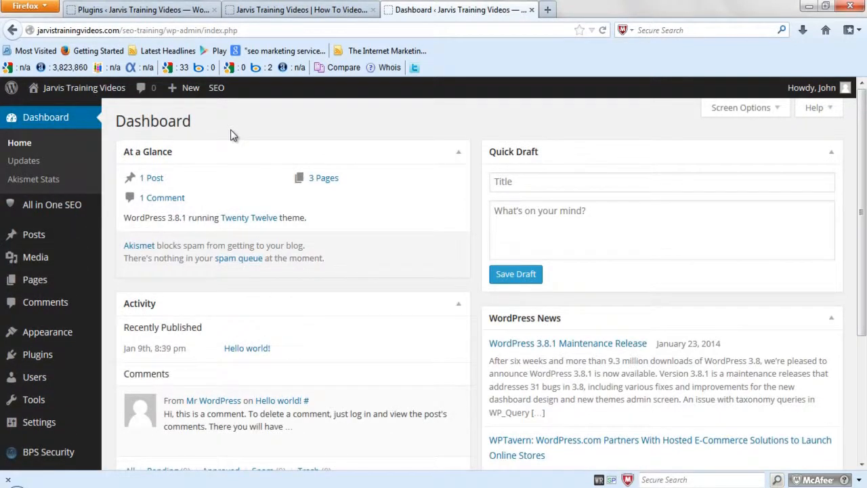
Search the plugin directory for Contact Form 7, then install and activate that plugin.
mouse_move(51, 359)
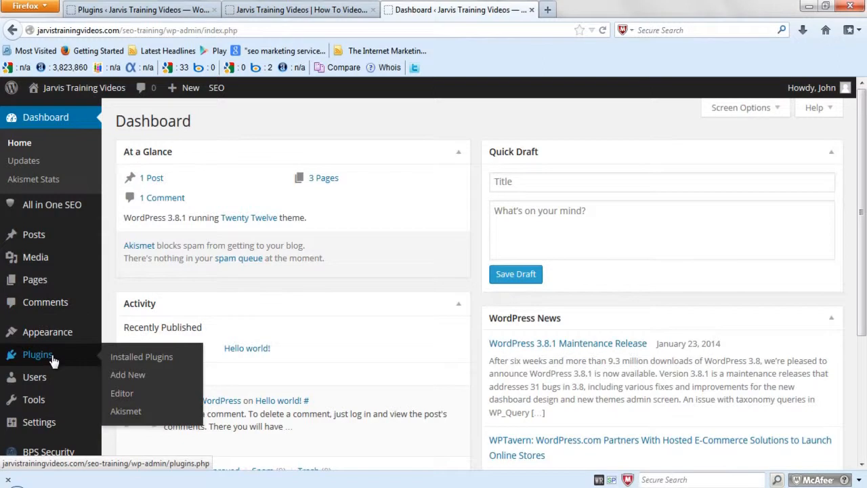
left_click(136, 375)
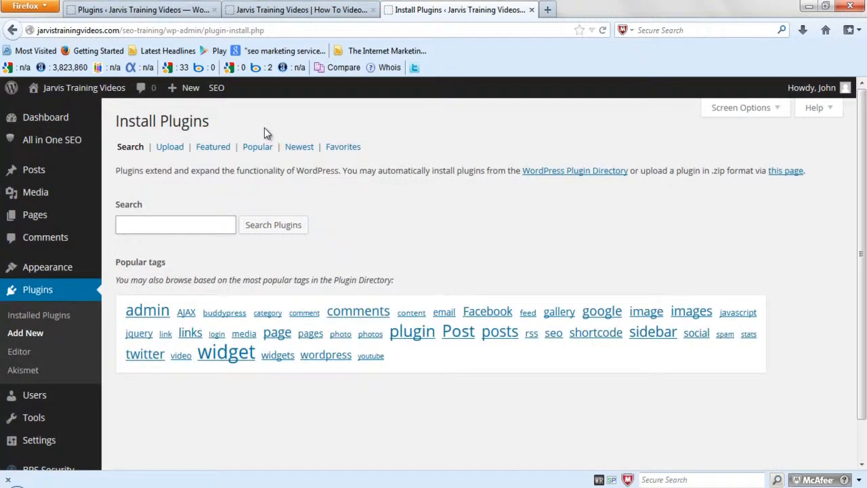
type("C")
left_click(183, 244)
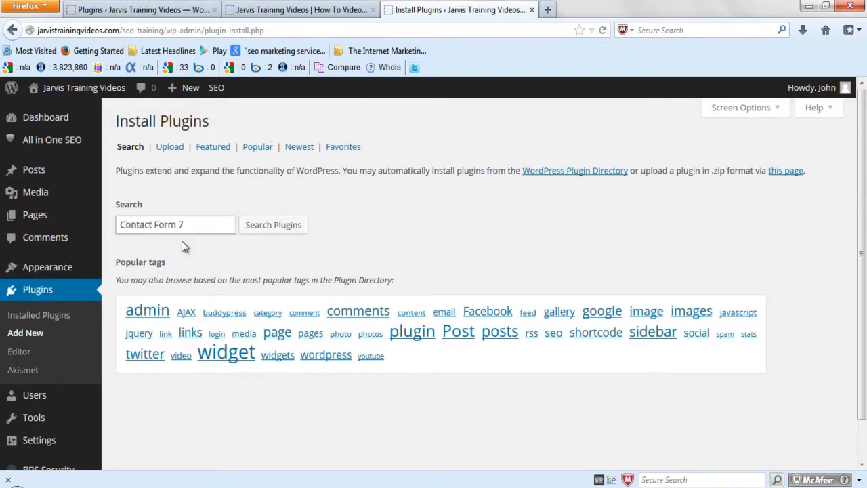
left_click(273, 228)
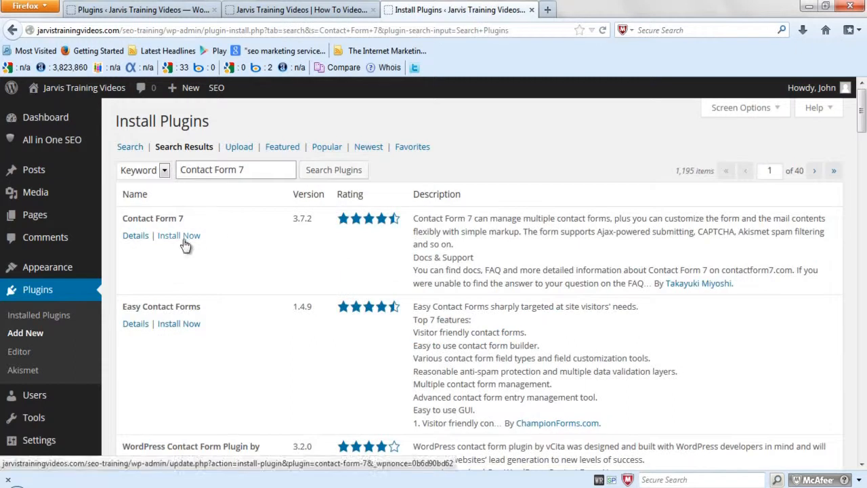
left_click(180, 237)
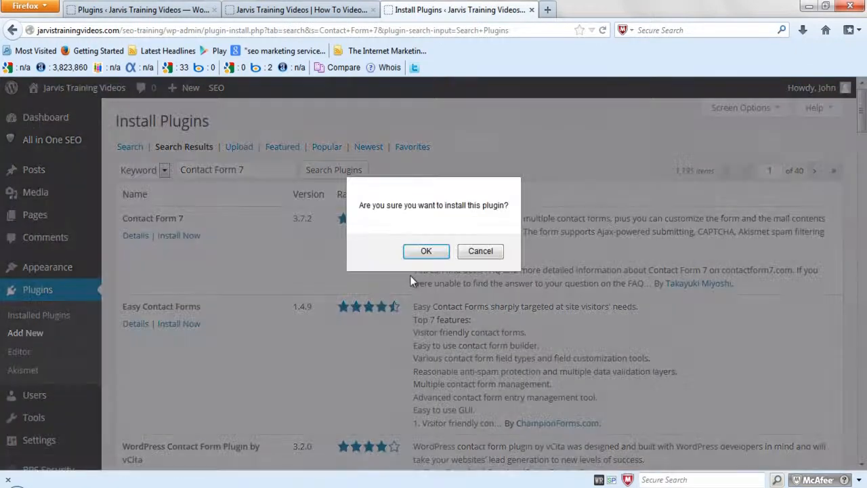
left_click(426, 252)
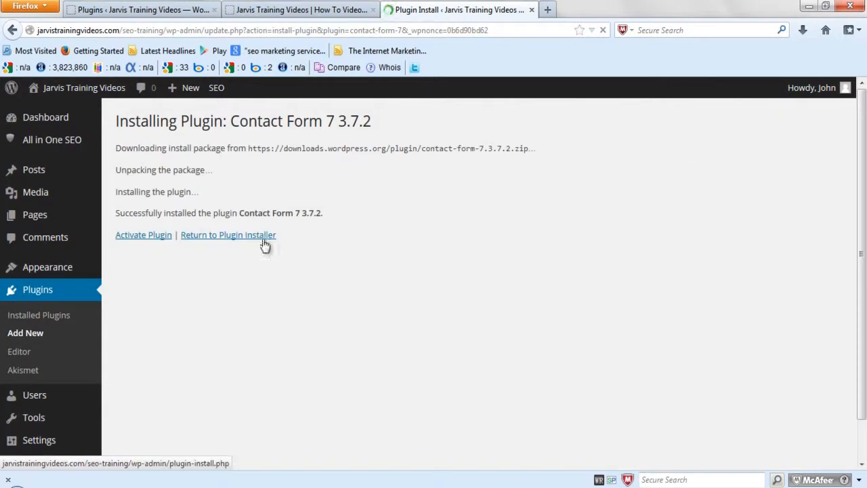
left_click(142, 237)
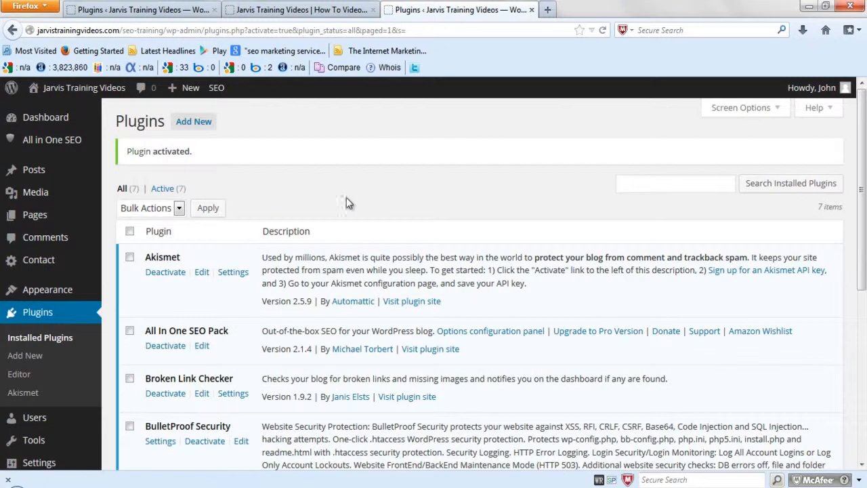
Find the Google Privacy Policy plugin in the plugin directory, install it and activate it.
left_click(193, 122)
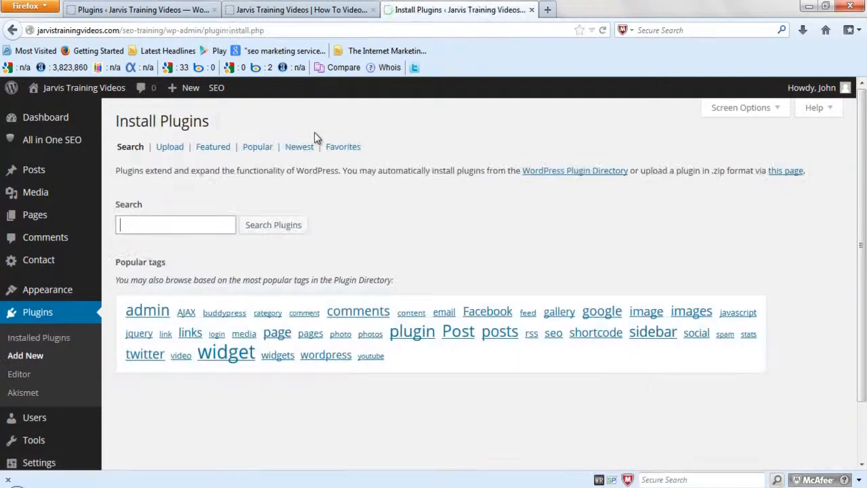
type("Goo")
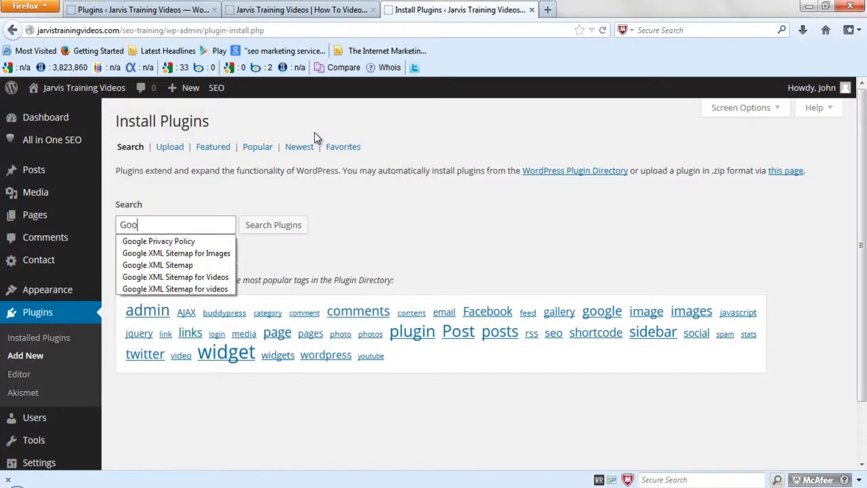
left_click(208, 244)
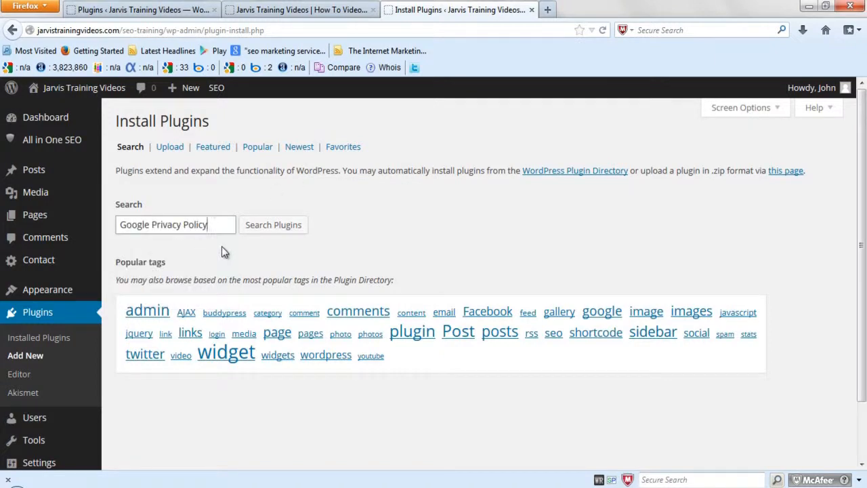
left_click(267, 229)
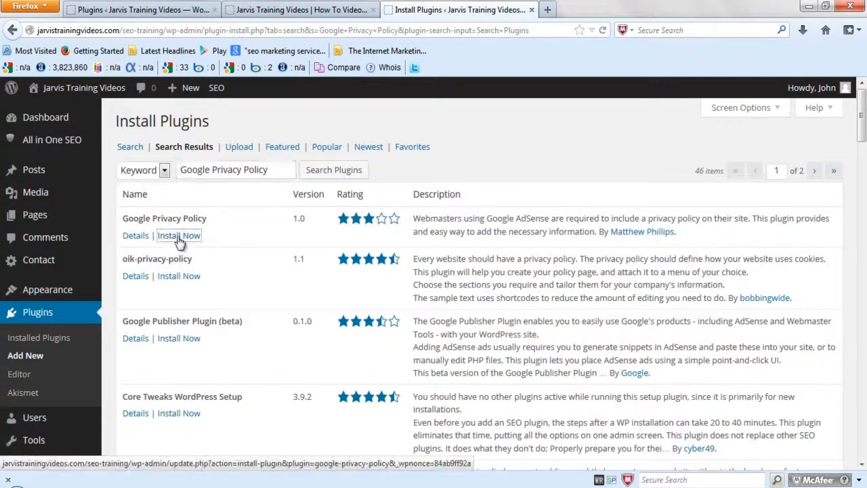
left_click(180, 241)
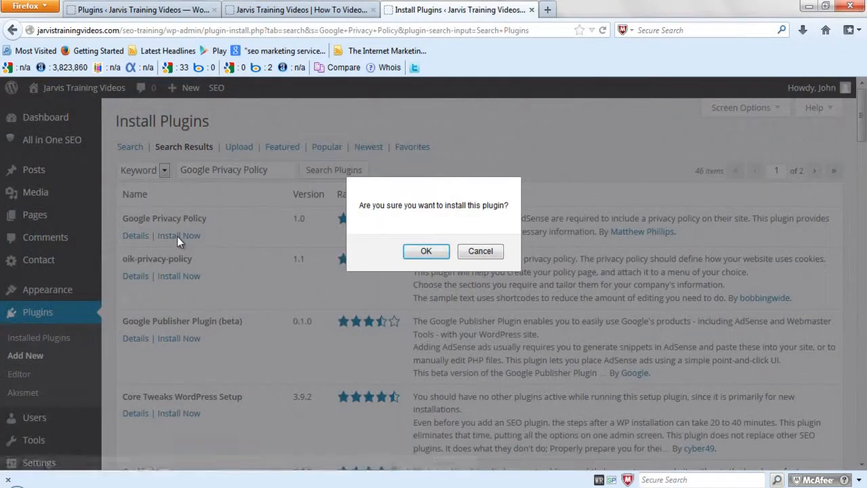
left_click(416, 252)
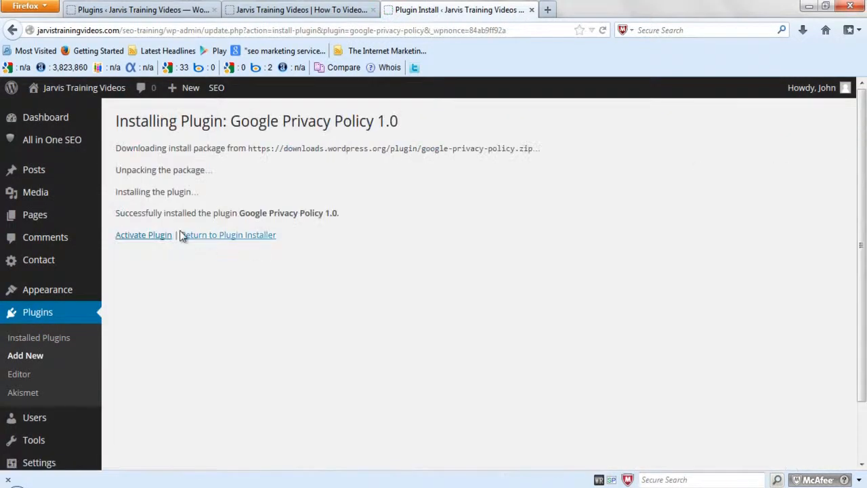
left_click(144, 235)
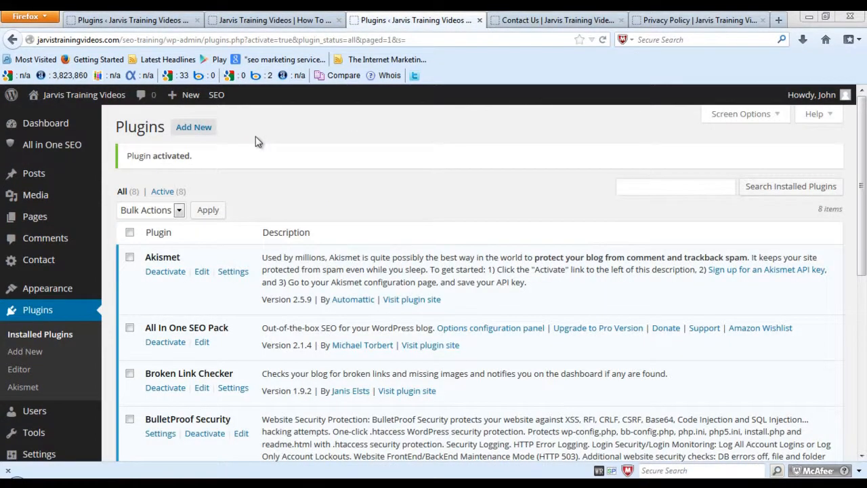
Copy the shortcode of Contact form 1 from the Contact Forms list.
left_click(37, 265)
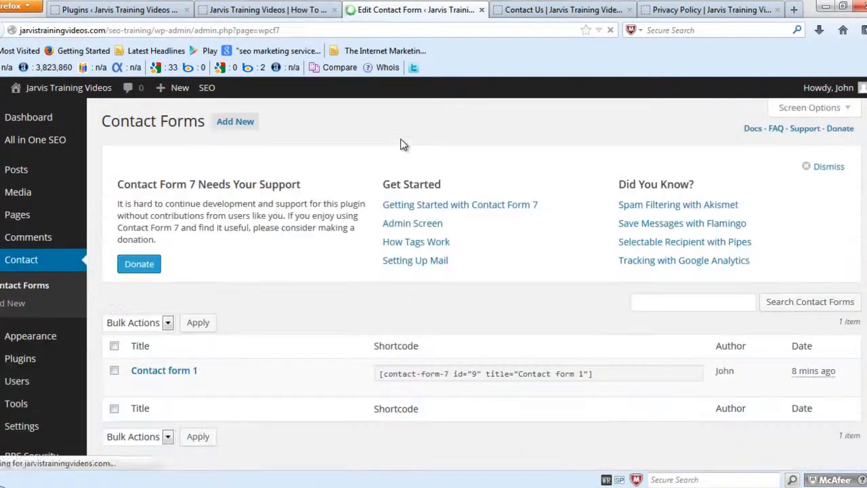
left_click(502, 380)
right_click(502, 375)
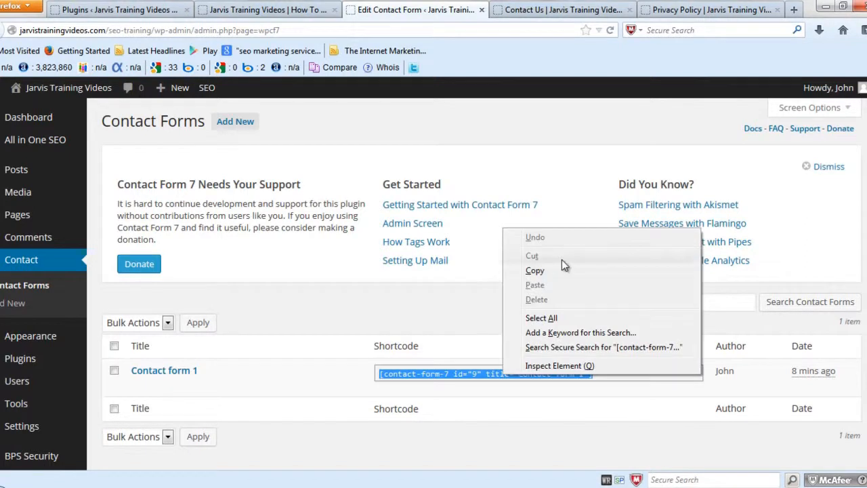
left_click(529, 271)
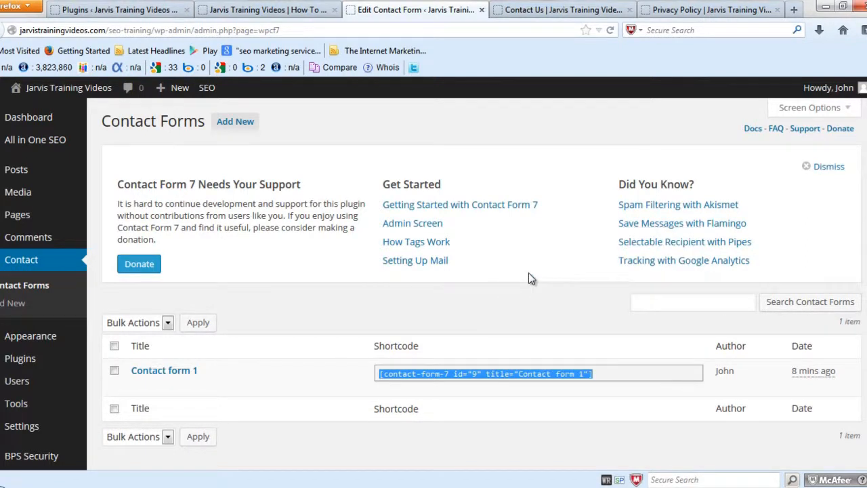
Paste the Contact form 1 shortcode into the Contact Us page's Text-mode content, update the page and view the published form.
left_click(550, 10)
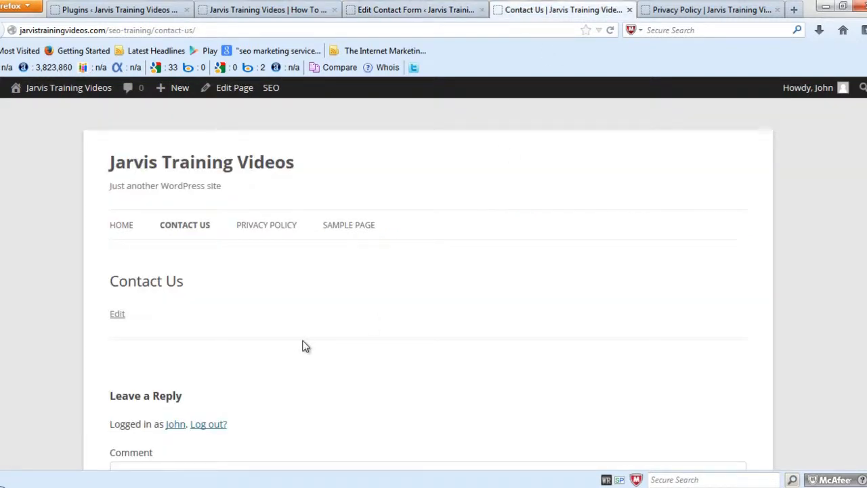
left_click(237, 91)
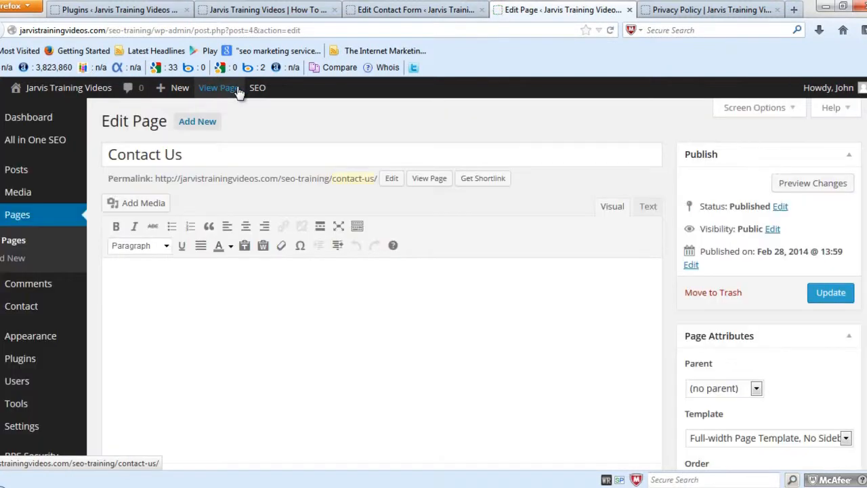
left_click(648, 210)
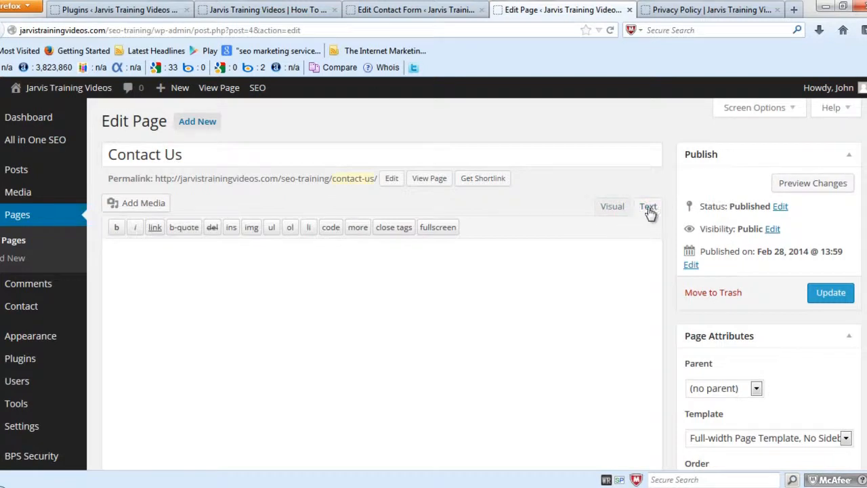
left_click(359, 287)
key("ctrl+v")
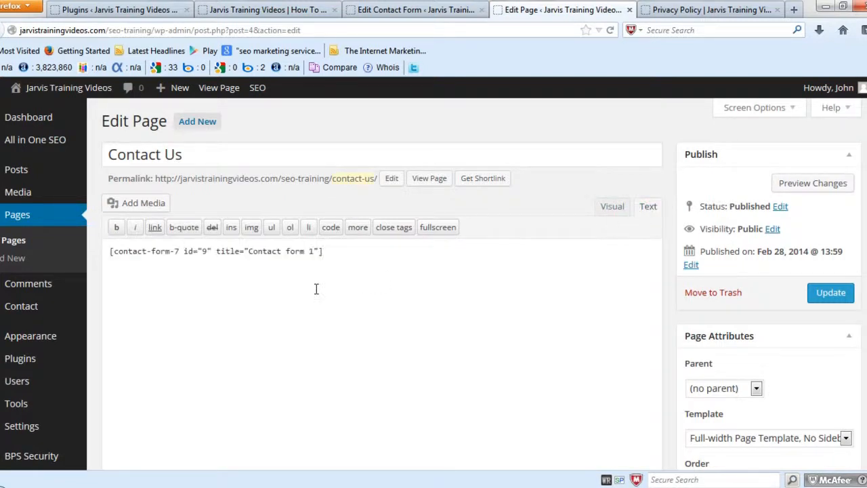
left_click(827, 293)
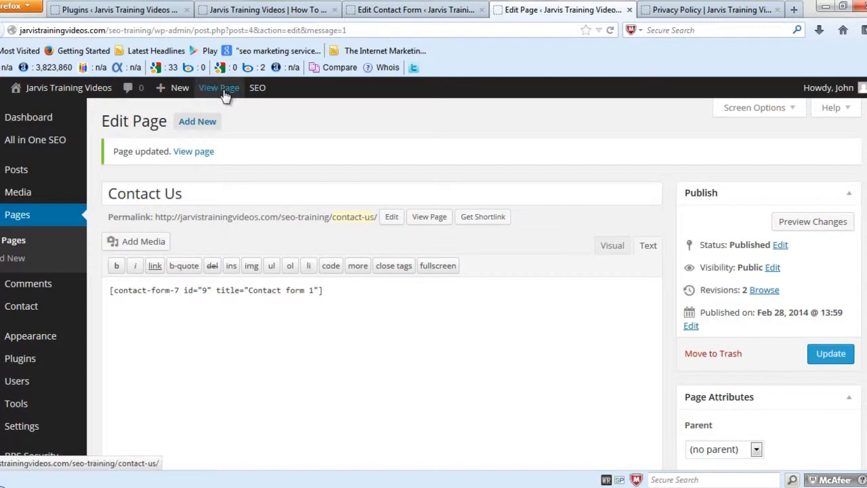
left_click(224, 91)
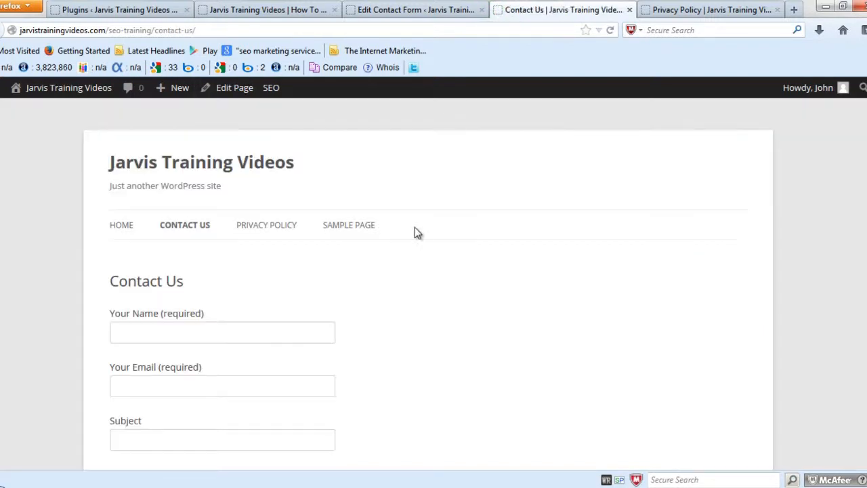
scroll(420, 234, "down", 5)
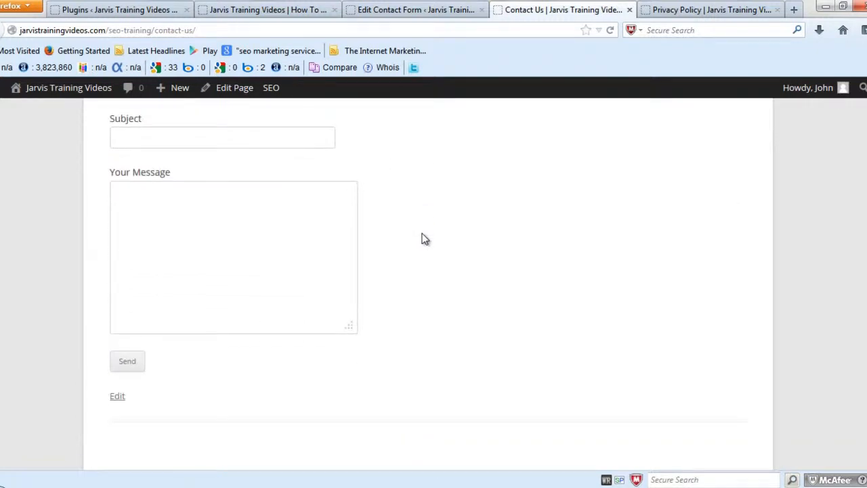
scroll(421, 236, "up", 5)
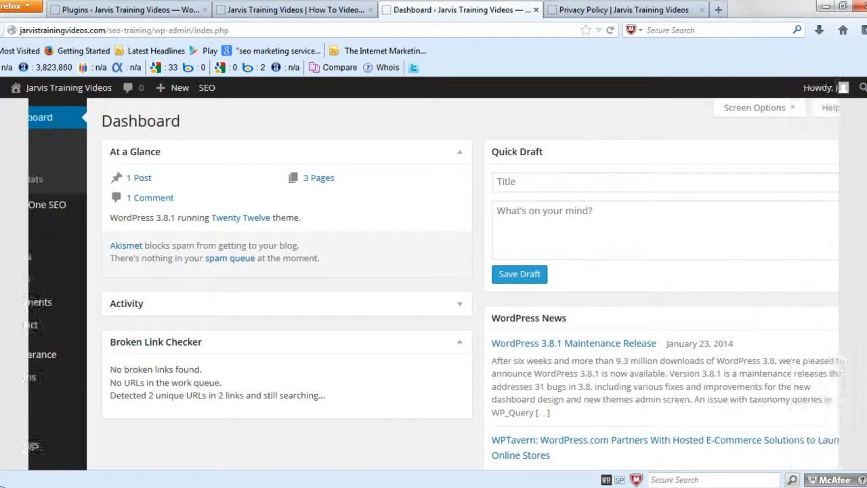
Copy the <!-- googleprivacypolicy --> tag from the Google Privacy Policy plugin's settings page.
scroll(371, 137, "down", 4)
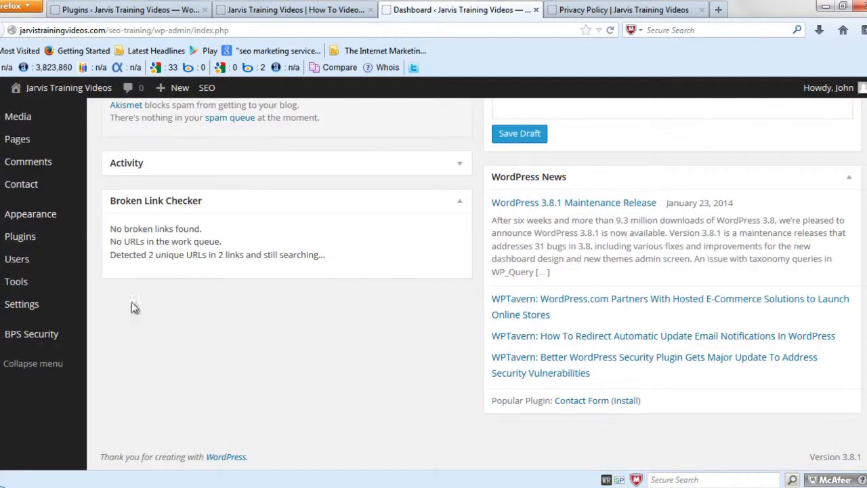
mouse_move(23, 304)
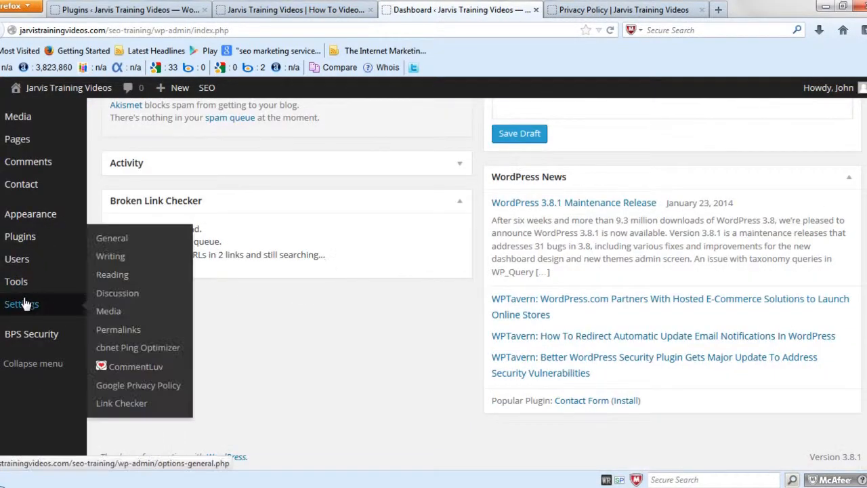
left_click(173, 388)
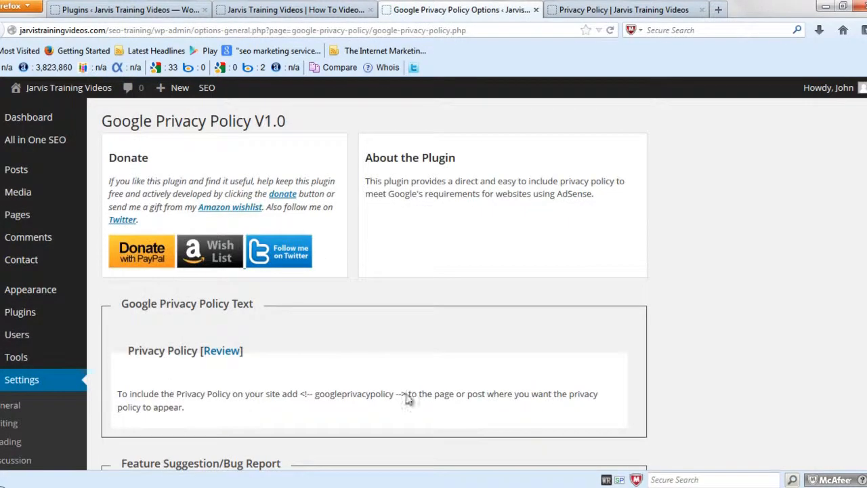
left_click_drag(405, 395, 303, 393)
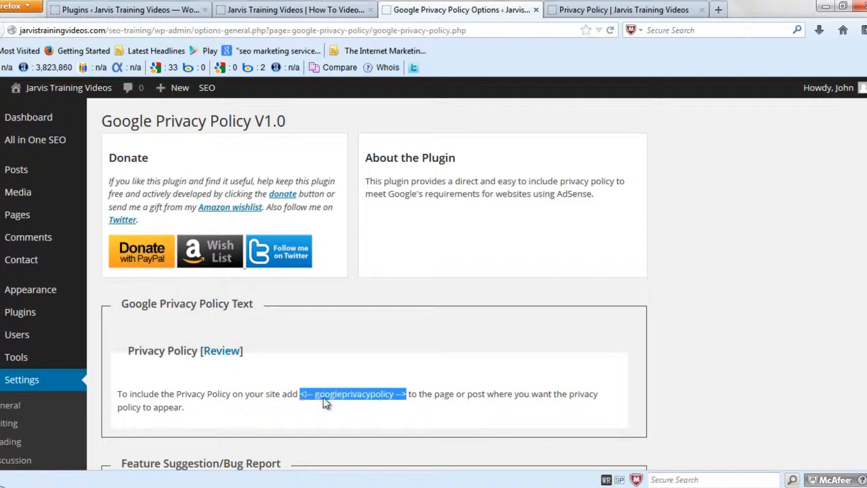
right_click(330, 398)
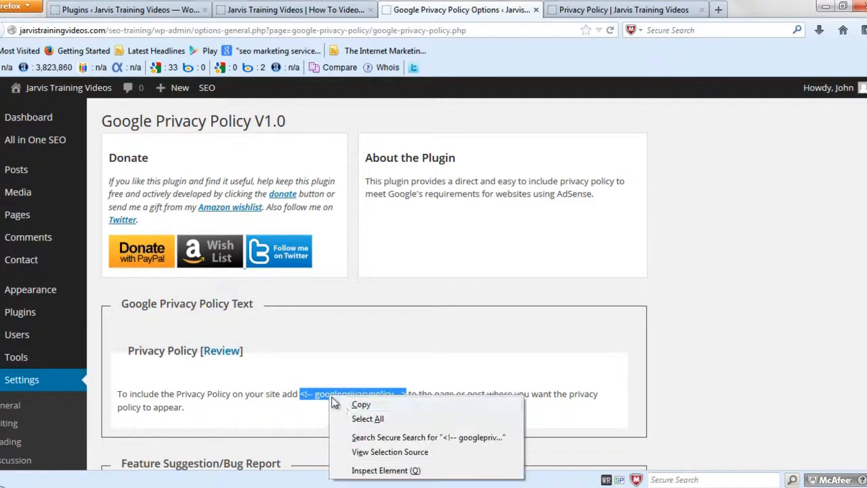
left_click(348, 403)
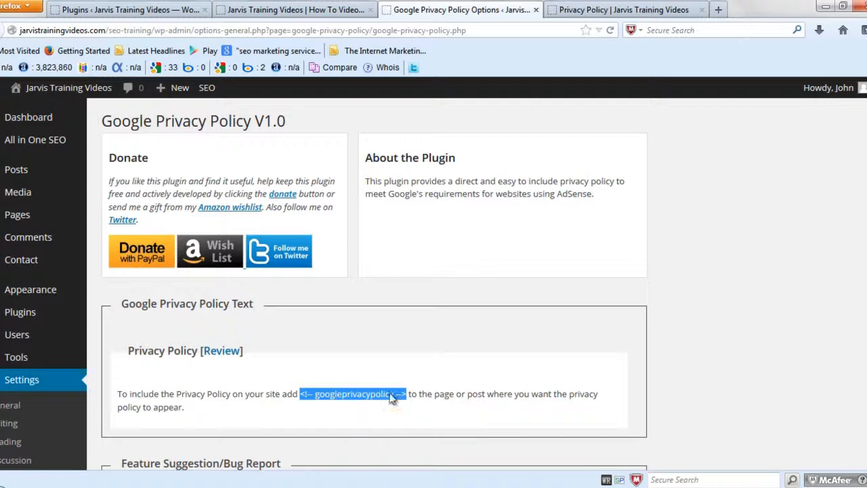
Paste the <!-- googleprivacypolicy --> tag into the Privacy Policy page's Text-mode content, update the page and read through the published policy.
left_click(587, 14)
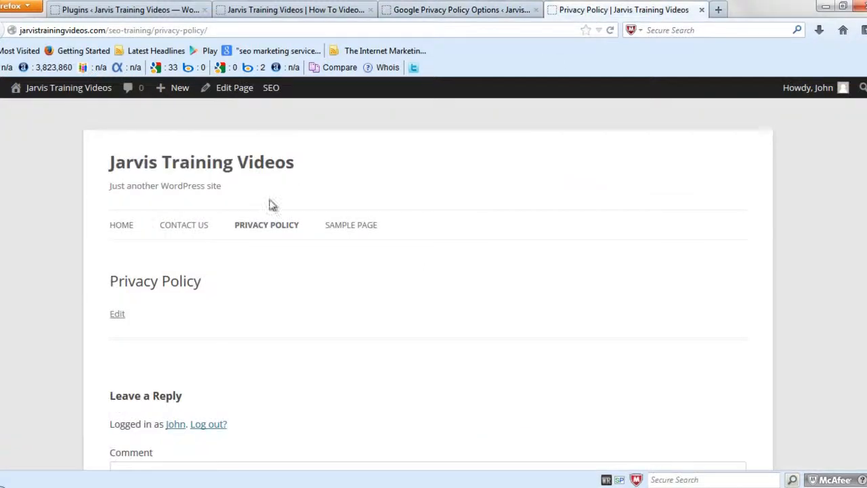
left_click(236, 95)
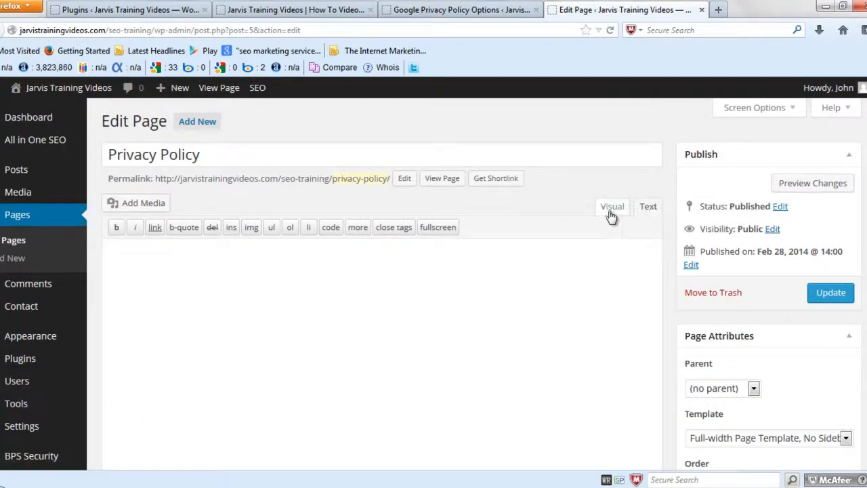
right_click(184, 294)
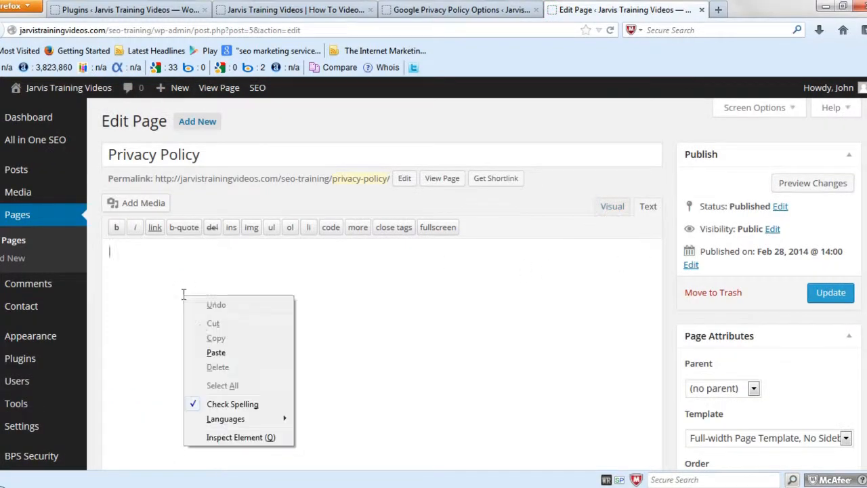
left_click(216, 353)
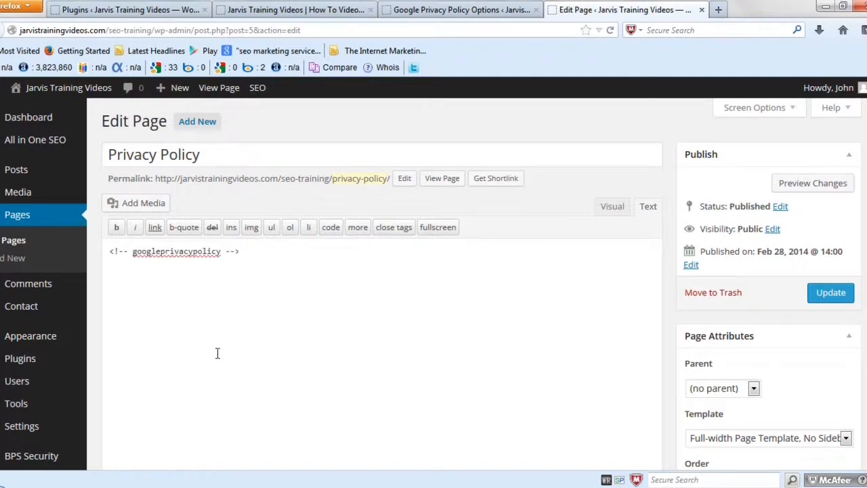
left_click(825, 295)
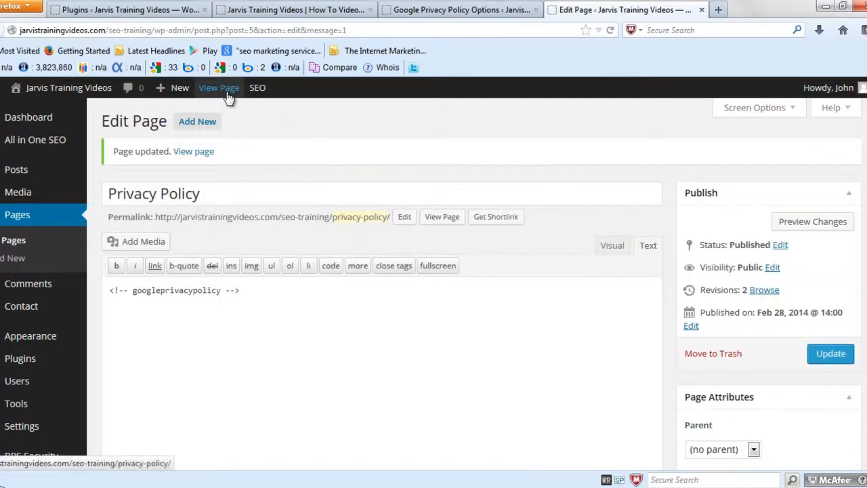
left_click(229, 97)
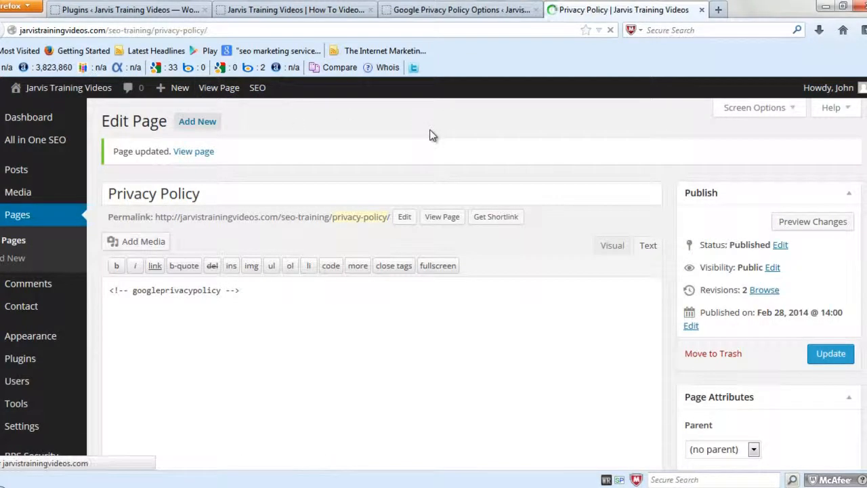
scroll(464, 222, "down", 5)
scroll(465, 223, "down", 10)
scroll(464, 226, "up", 15)
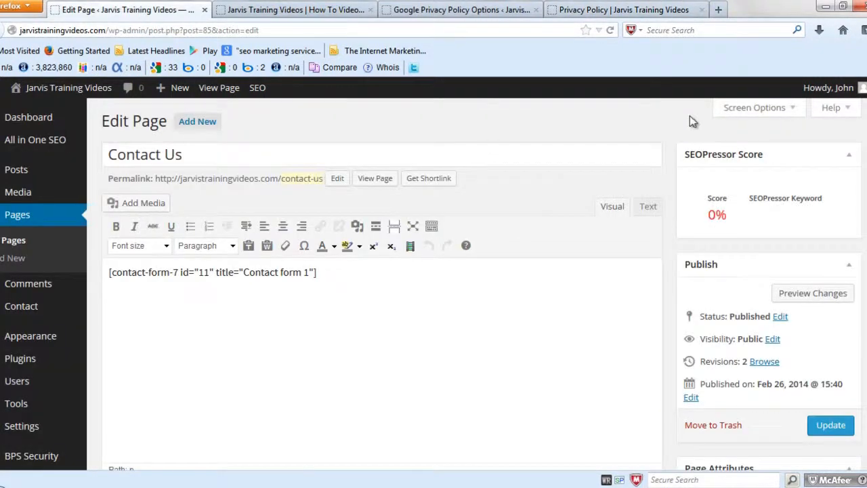
Examine the Live Traffic Feed in the jarvistrainingvideos.com home page sidebar and its Feedjit live visitor page.
scroll(677, 122, "down", 5)
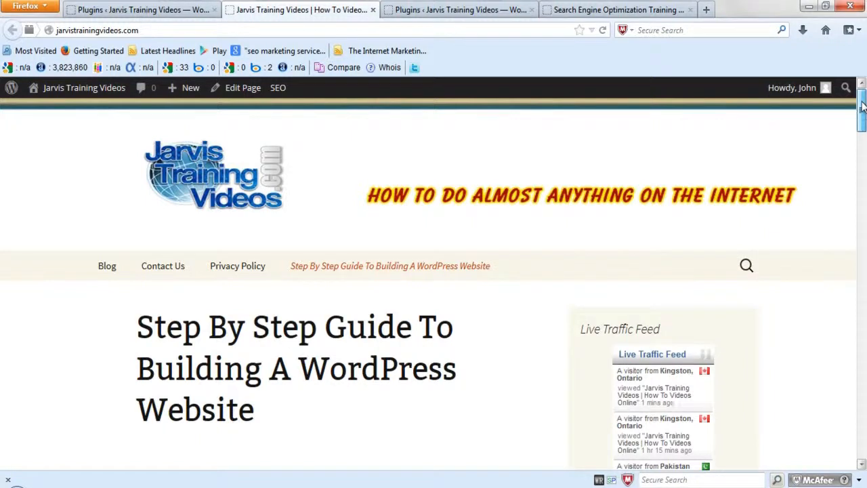
left_click_drag(861, 105, 861, 136)
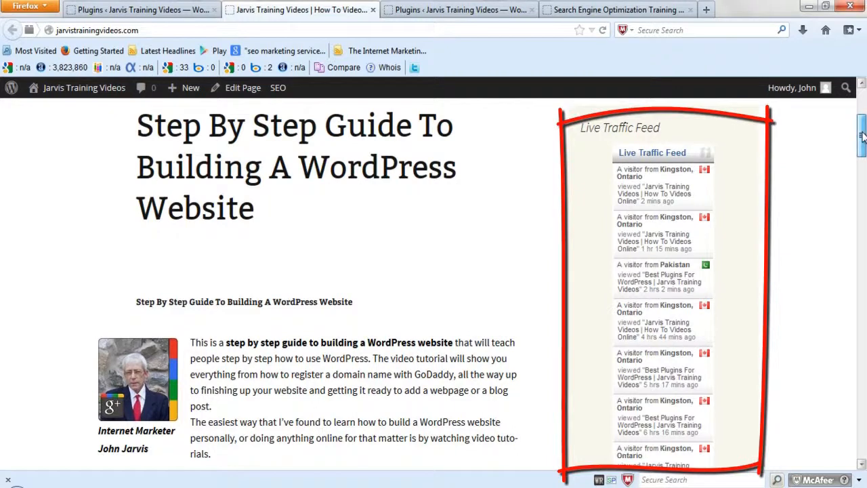
left_click_drag(862, 135, 862, 174)
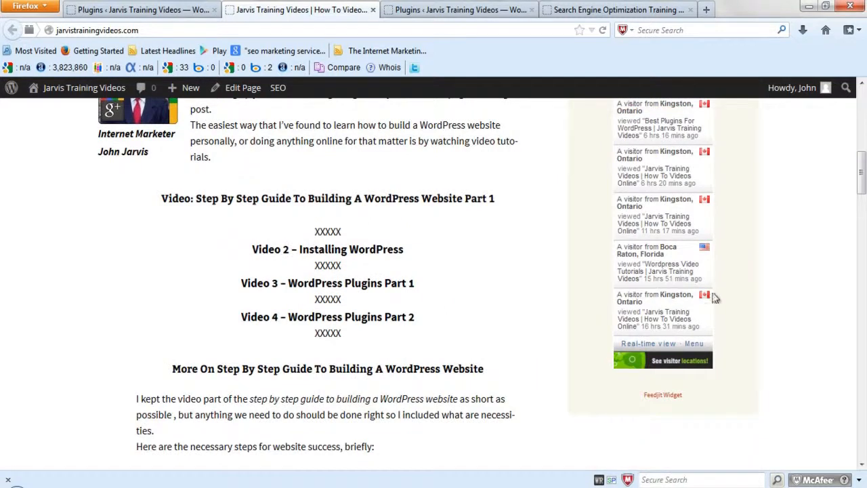
left_click(656, 359)
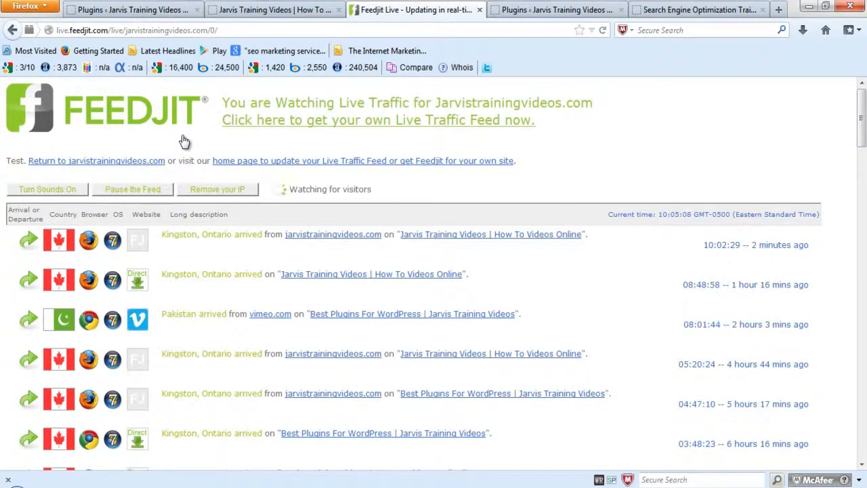
left_click(669, 11)
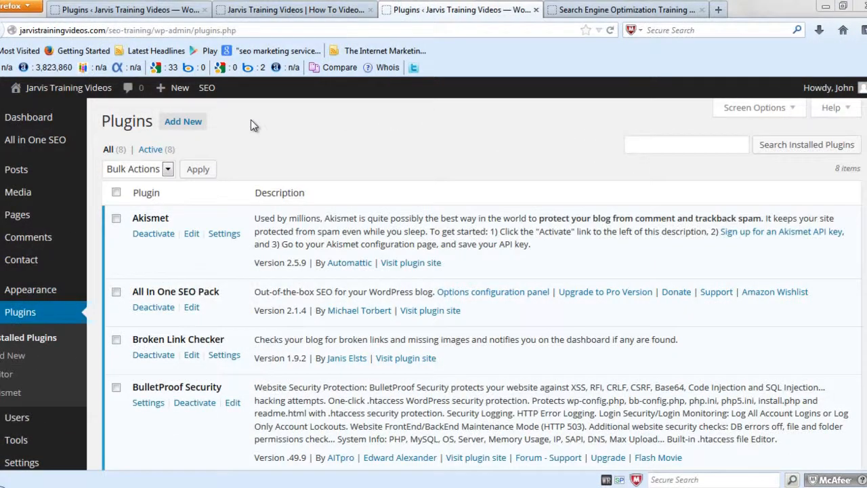
Search the plugin directory for FeedJit Widget, install the Feedjit Widget plugin and activate it.
left_click(175, 123)
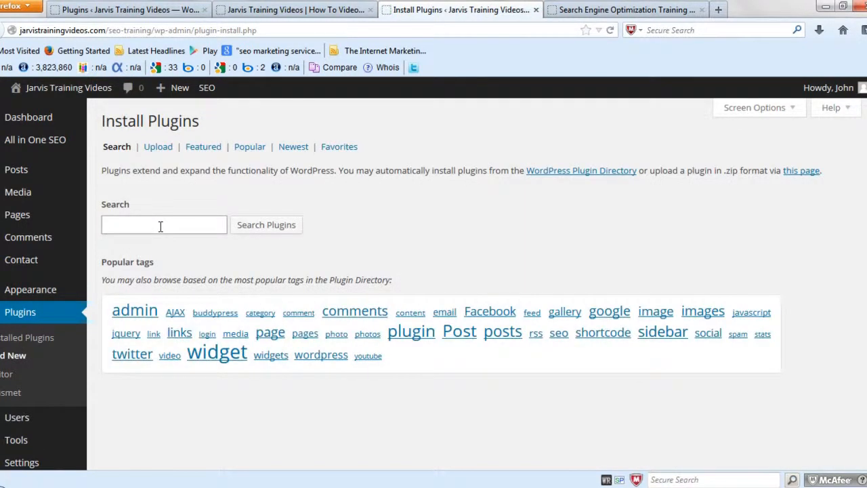
type("fe")
left_click(159, 236)
left_click(266, 228)
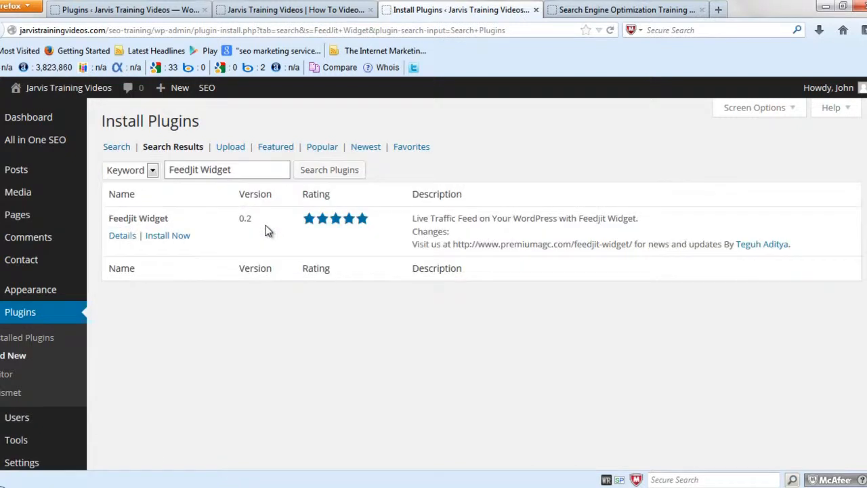
left_click(169, 237)
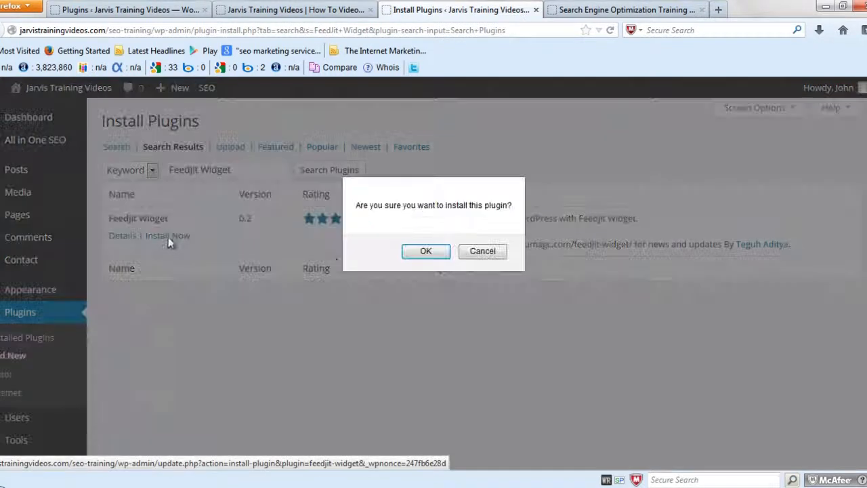
left_click(424, 251)
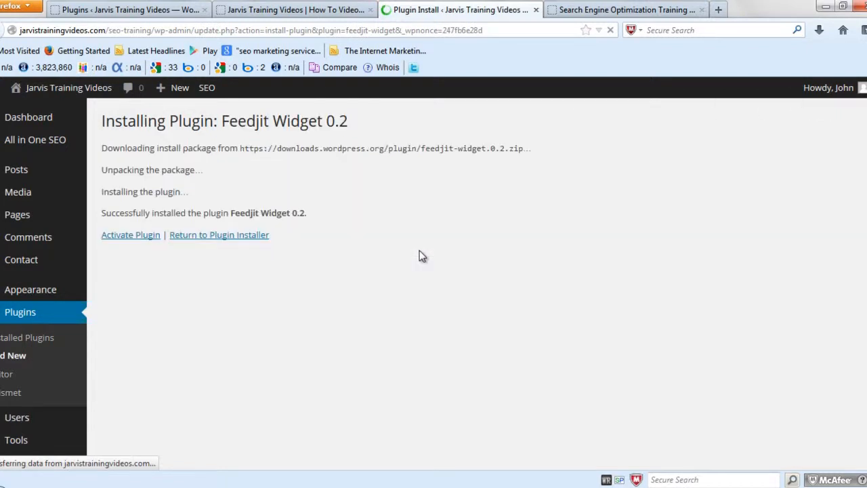
left_click(140, 236)
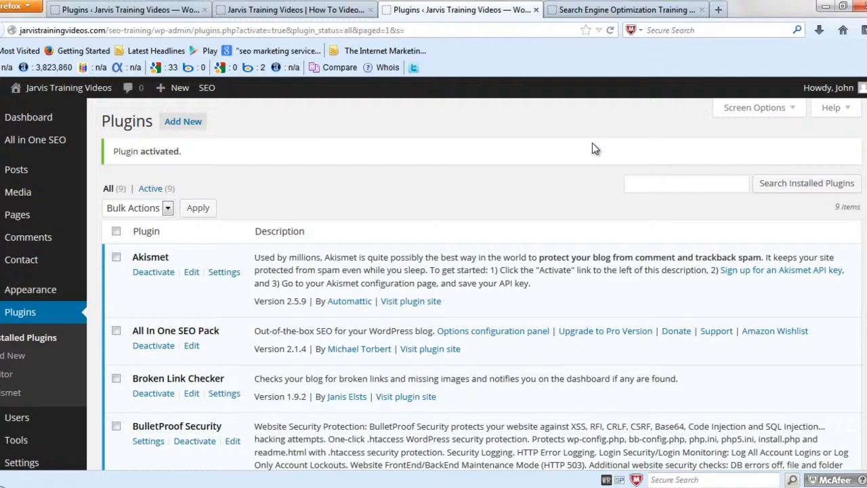
Open the Widgets management screen and review the matching default widgets in the sidebar of the seo-training home page.
scroll(500, 138, "down", 2)
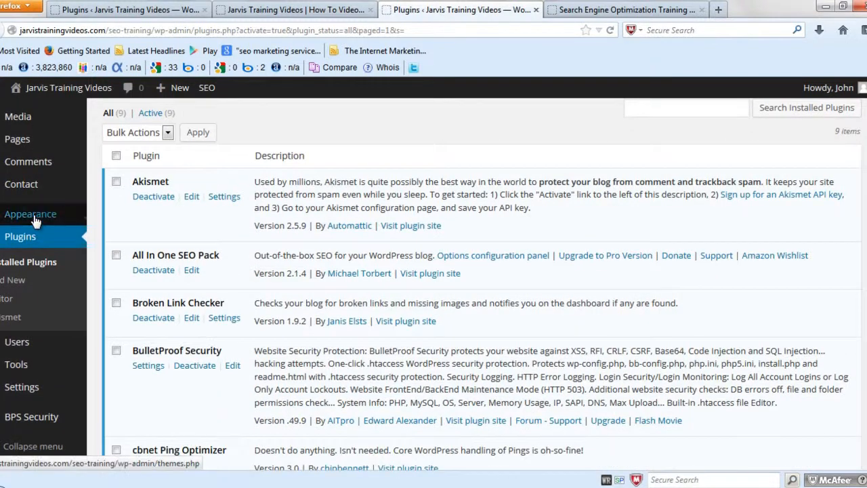
mouse_move(34, 221)
left_click(110, 252)
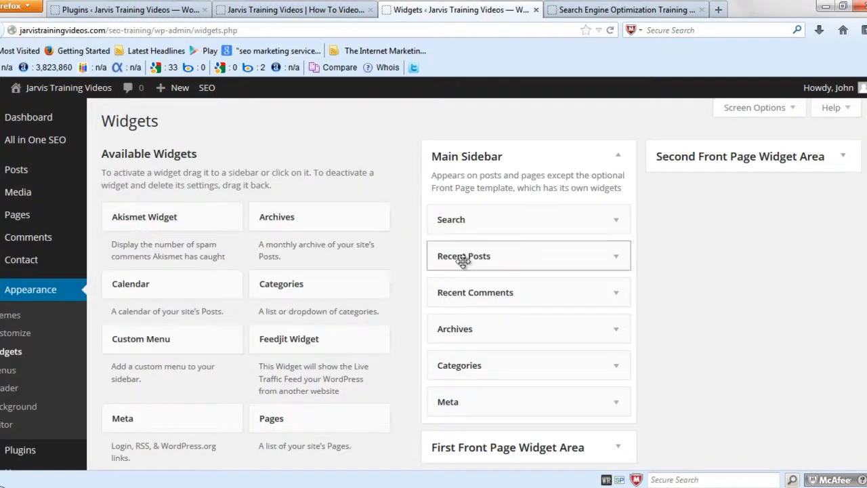
left_click(588, 11)
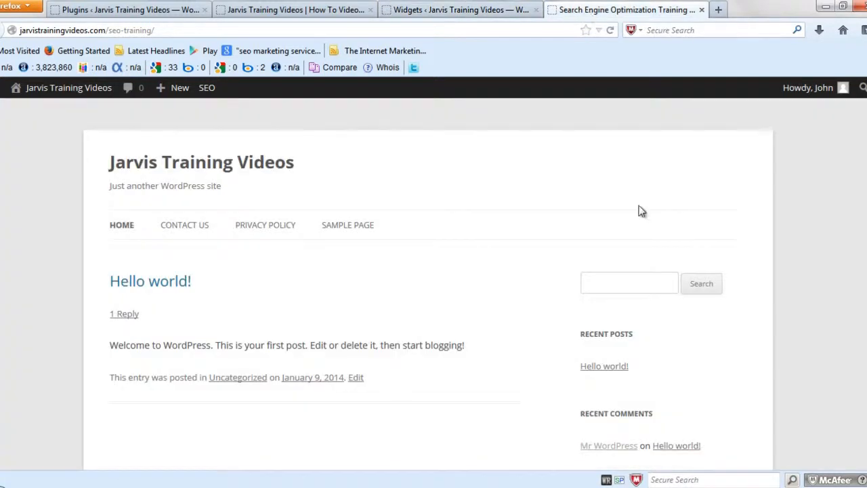
scroll(677, 258, "down", 2)
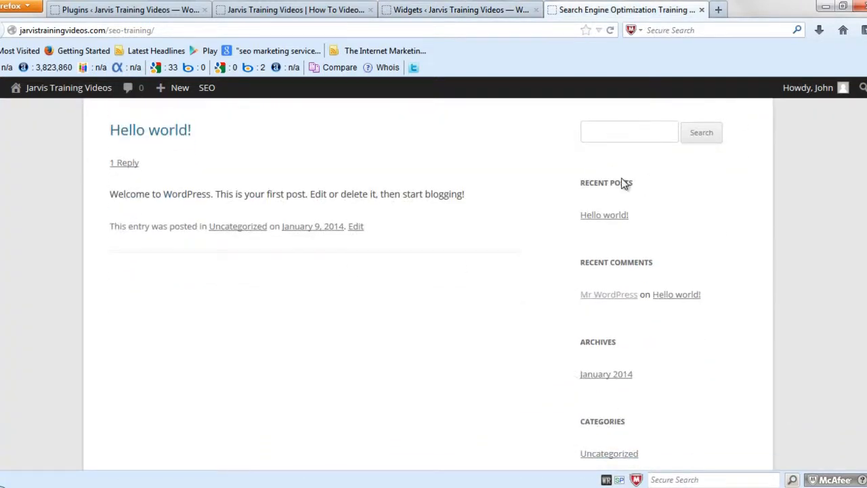
scroll(702, 309, "up", 2)
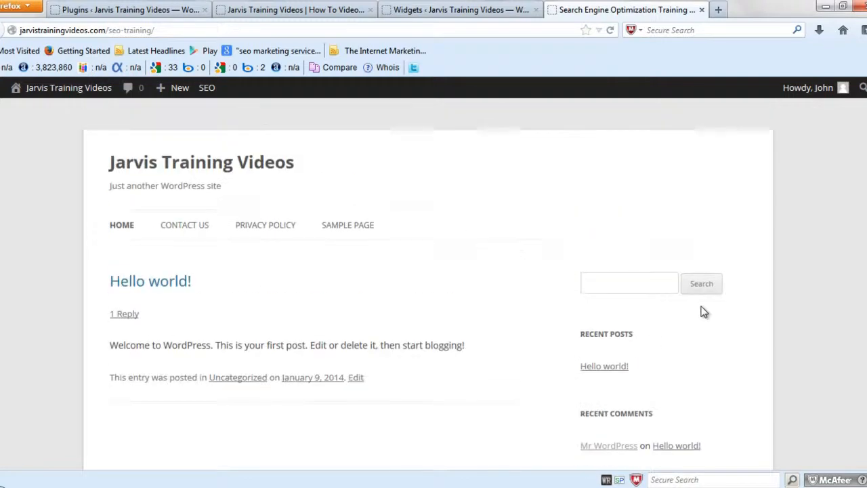
left_click(488, 13)
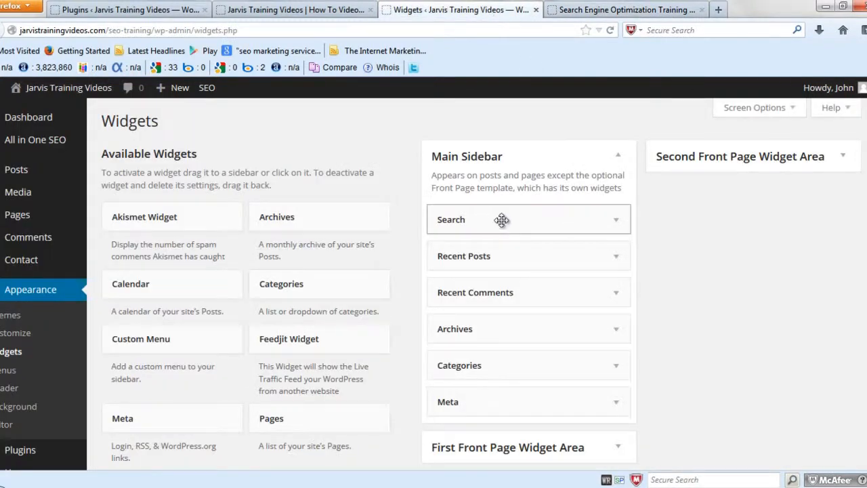
Remove the Search, Recent Posts, Recent Comments, Archives, Categories and Meta widgets from the Main Sidebar.
left_click_drag(501, 220, 208, 234)
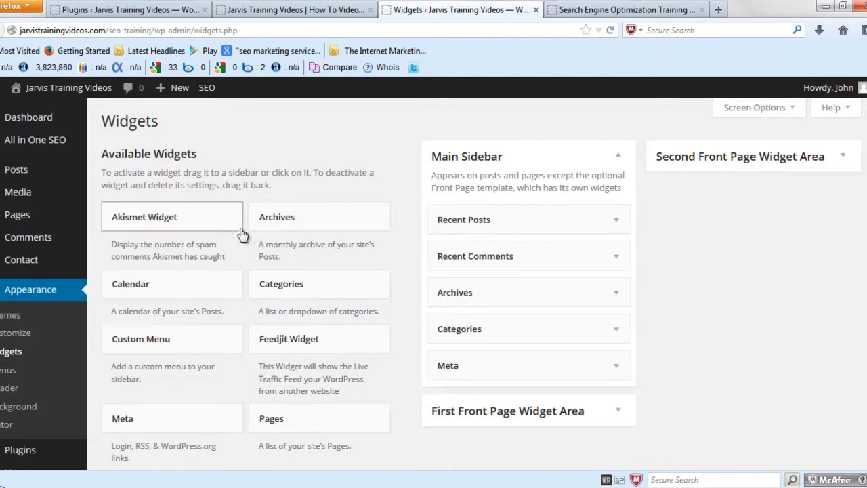
left_click_drag(507, 217, 171, 228)
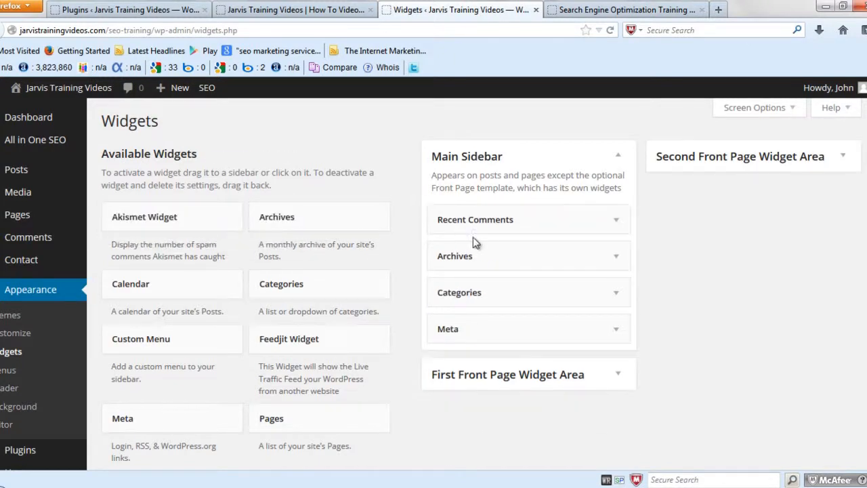
left_click_drag(483, 219, 233, 247)
left_click_drag(519, 221, 212, 265)
left_click_drag(480, 218, 235, 256)
left_click_drag(499, 217, 258, 248)
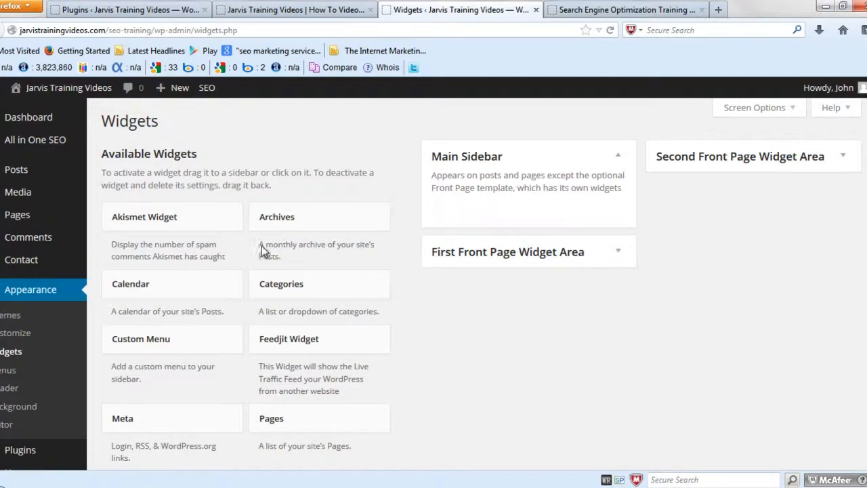
Add the Feedjit Widget to the Main Sidebar, save it with its default settings and check it on the reloaded home page.
left_click_drag(288, 343, 494, 191)
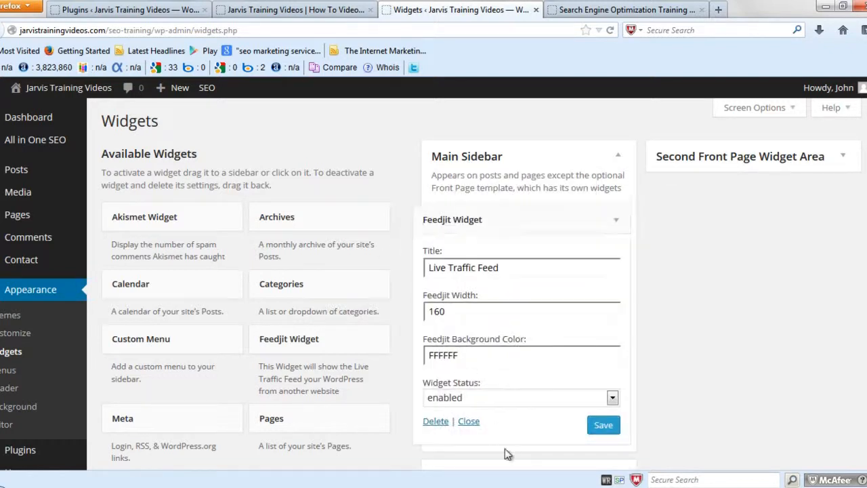
left_click(605, 426)
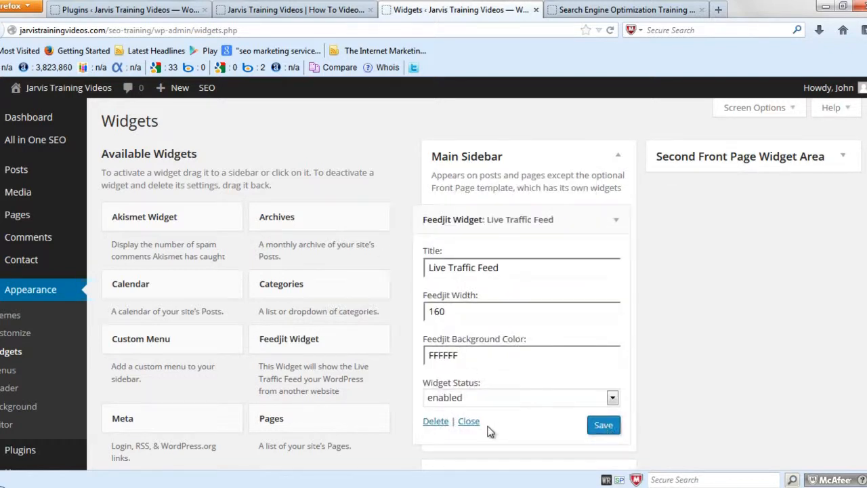
left_click(587, 11)
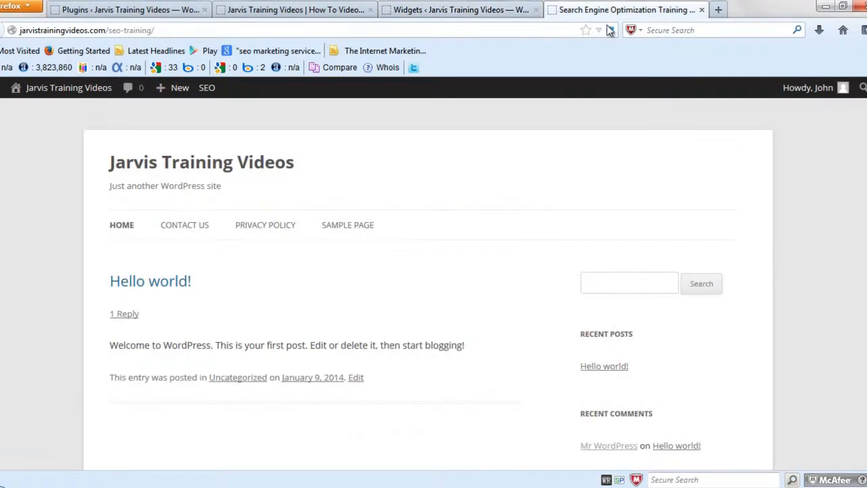
left_click(610, 31)
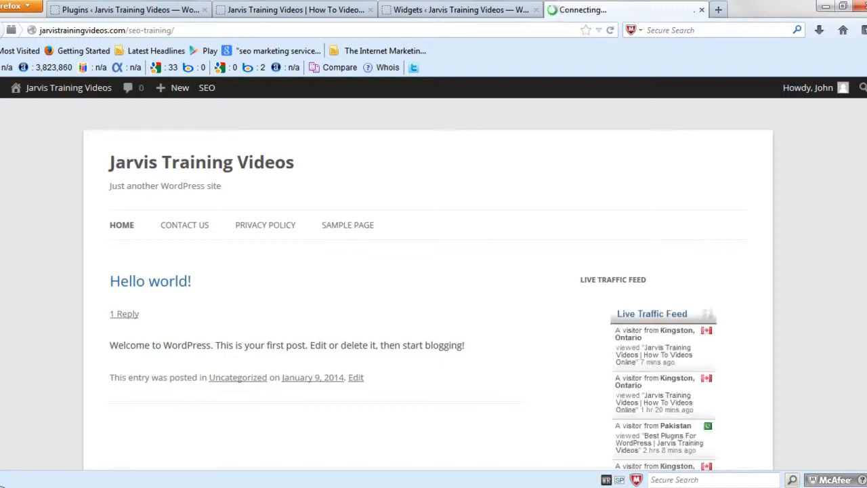
scroll(460, 274, "down", 1)
scroll(460, 274, "down", 5)
scroll(465, 277, "up", 10)
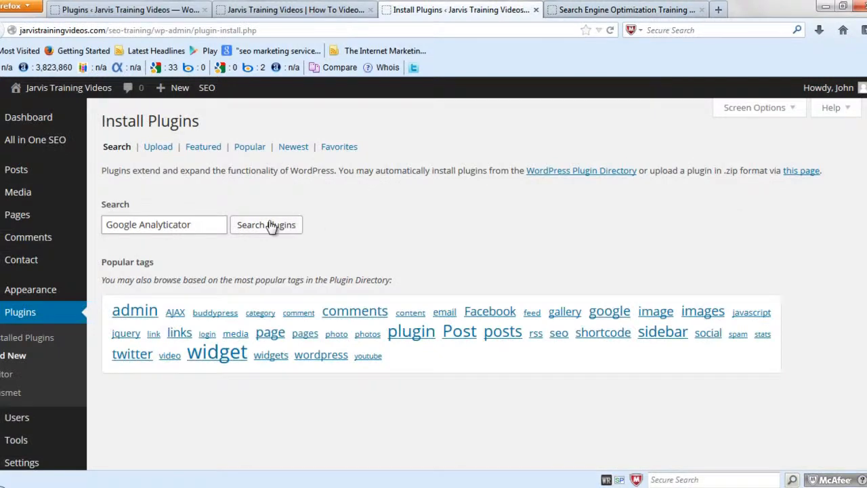
Search the plugin directory for Google Analyticator, install it and activate it.
left_click(269, 225)
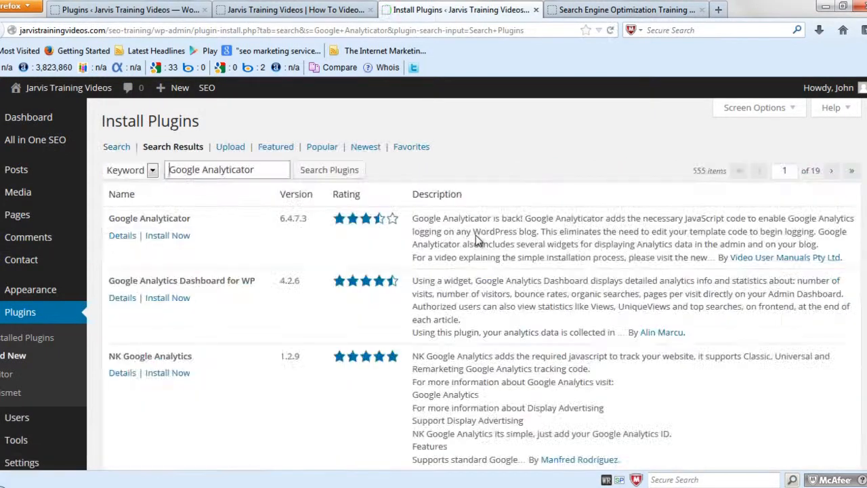
left_click(167, 237)
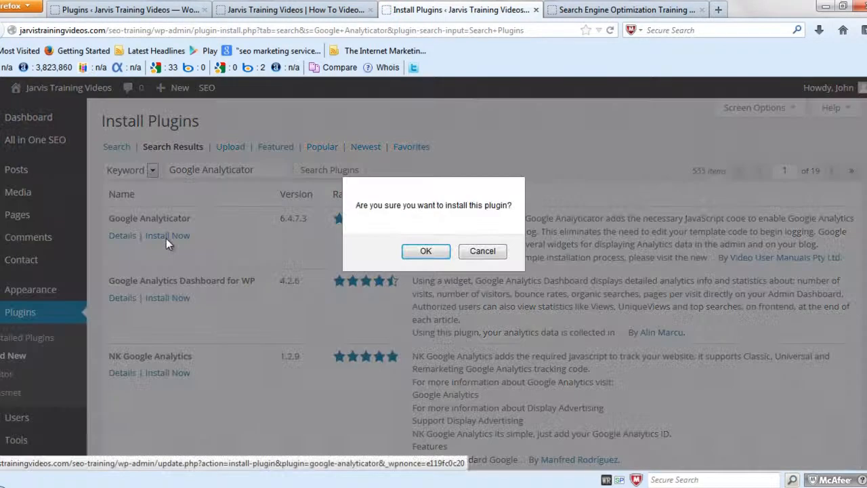
left_click(412, 252)
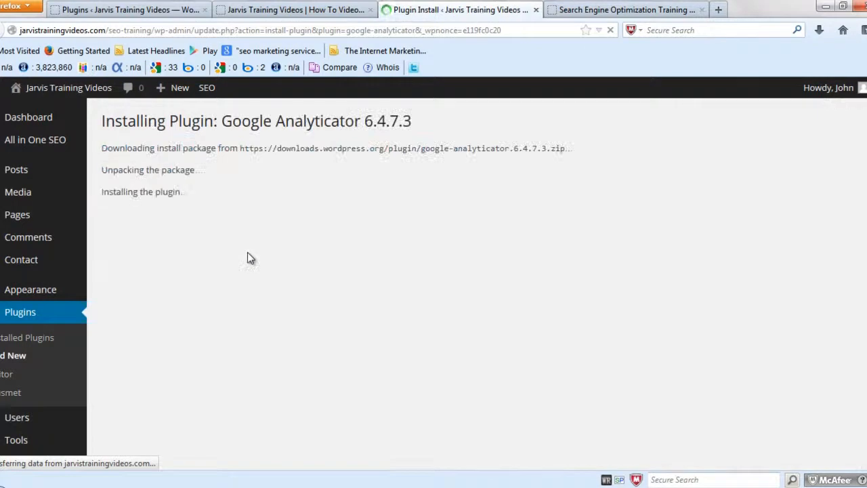
left_click(144, 236)
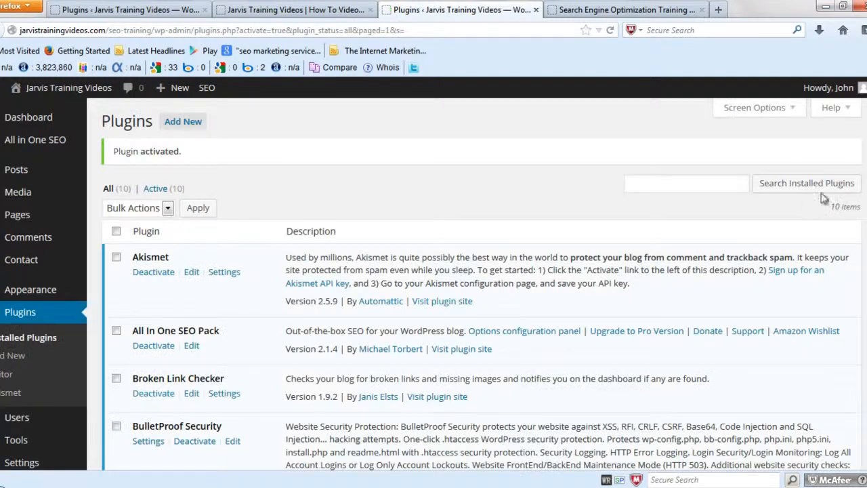
Search the plugin directory for Google XML Sitemaps, install the plugin of that name and activate it.
scroll(474, 285, "down", 9)
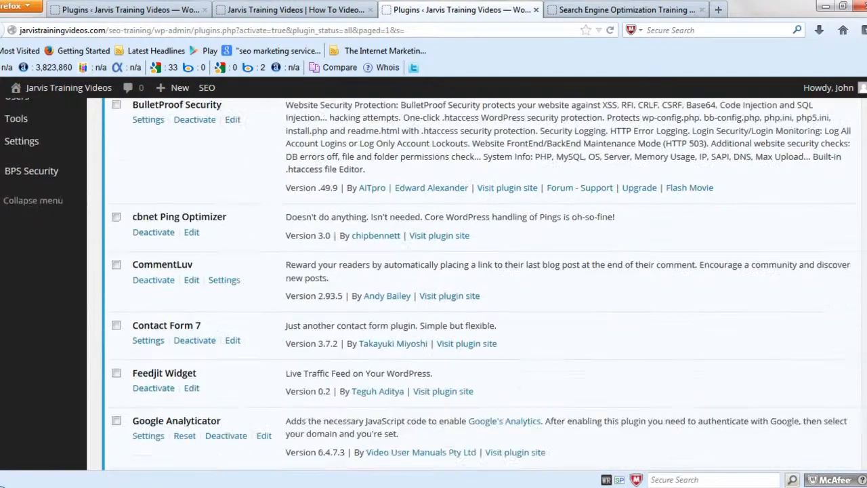
scroll(474, 284, "up", 6)
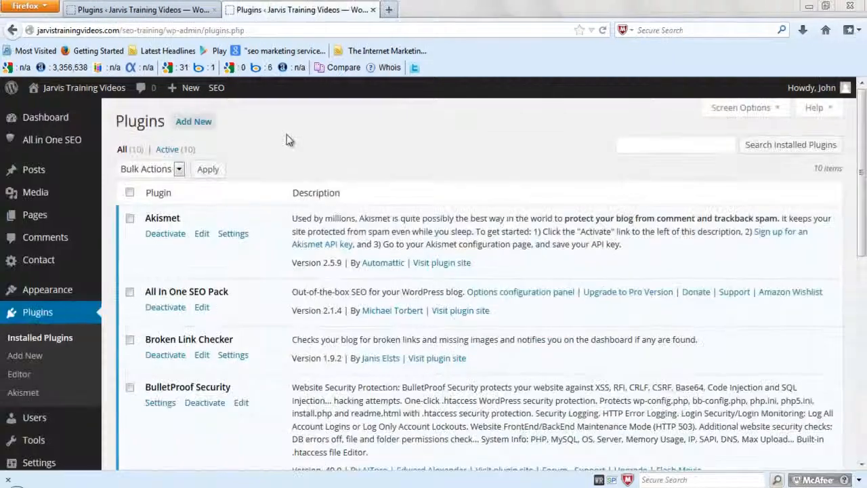
left_click(201, 129)
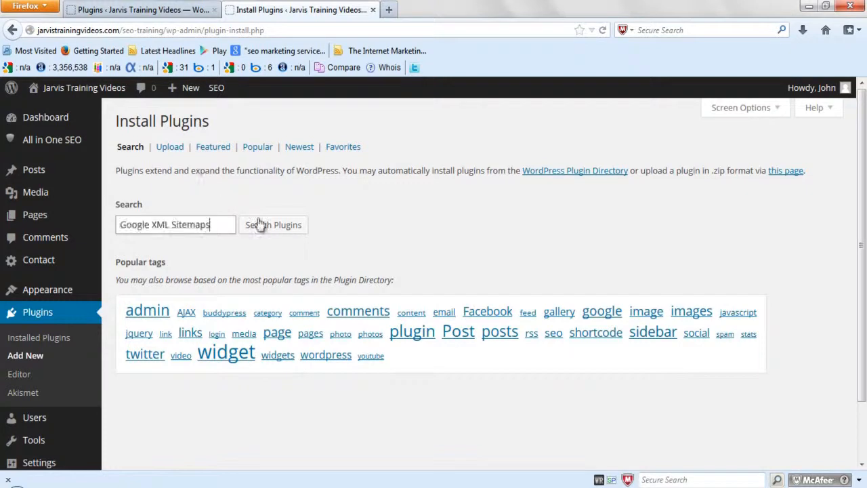
left_click(266, 227)
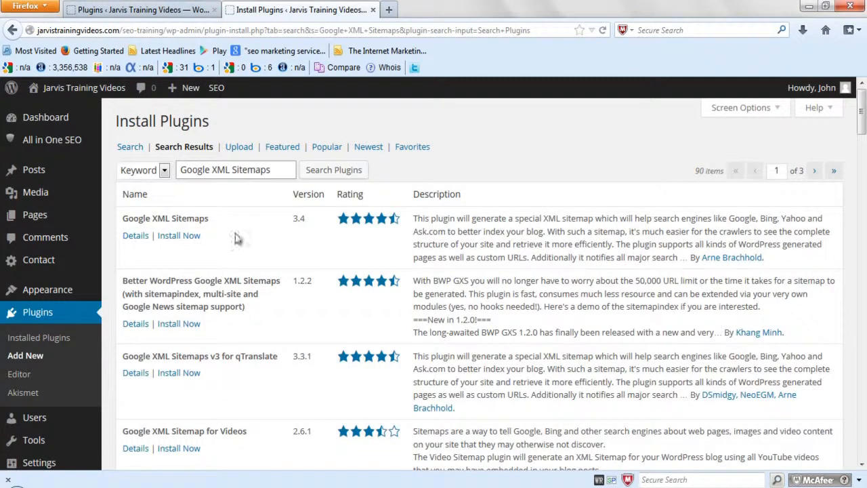
left_click(177, 236)
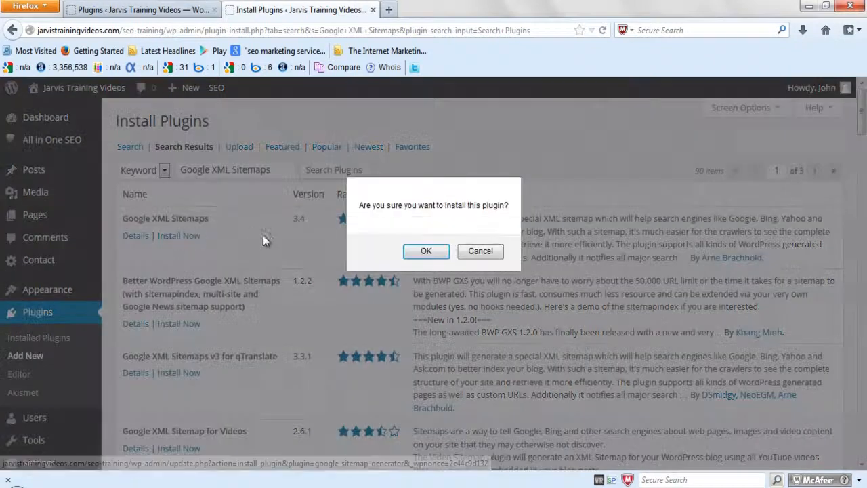
left_click(423, 250)
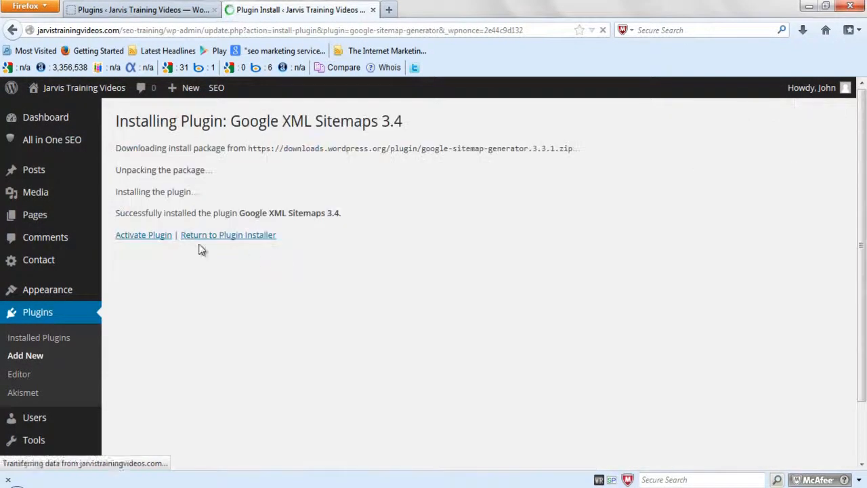
left_click(162, 237)
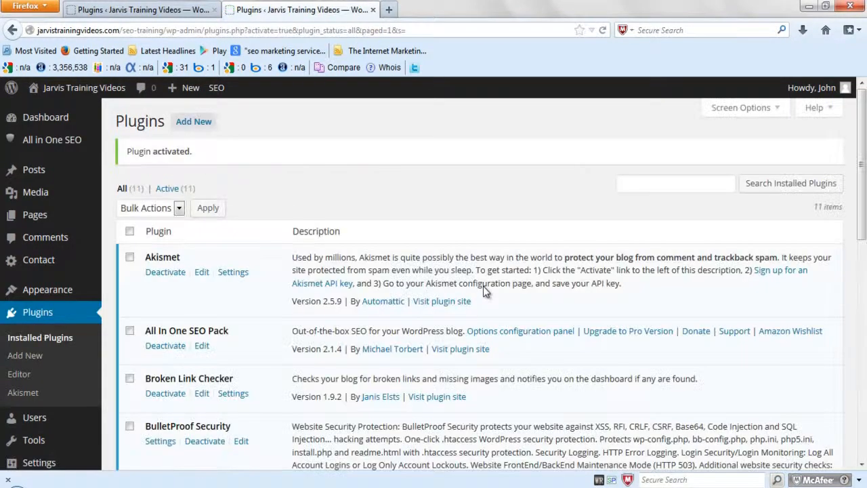
Search for the Permalinks Moved Permanently plugin, install it on the site and activate it.
left_click(194, 125)
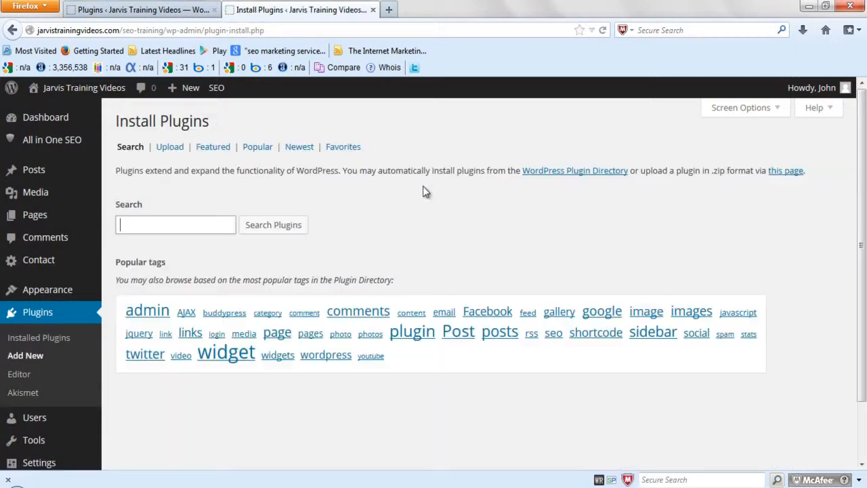
left_click(209, 230)
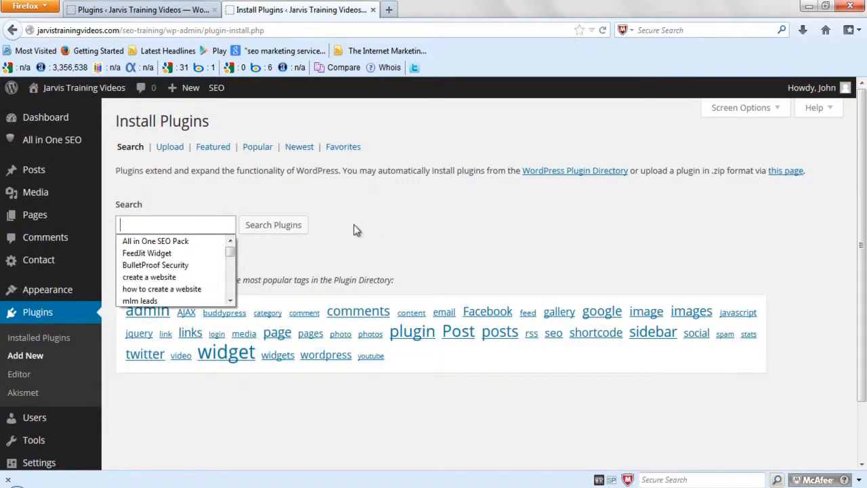
type("Permalinks Moved Permanently")
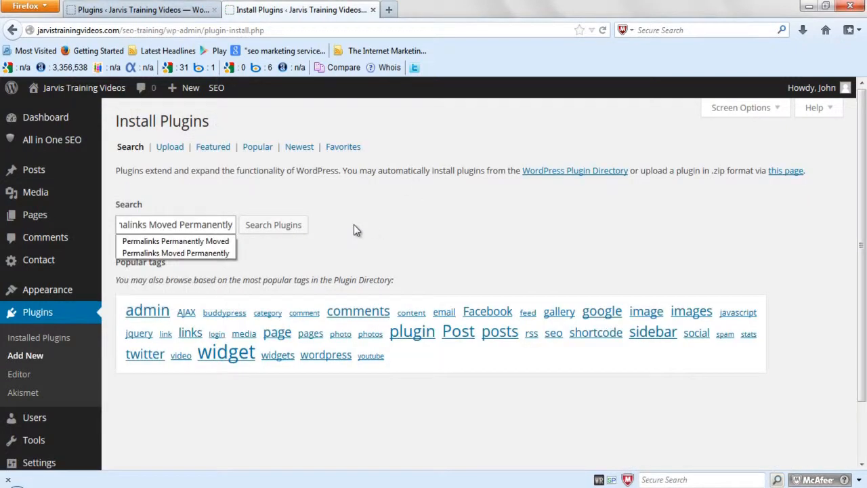
left_click(285, 225)
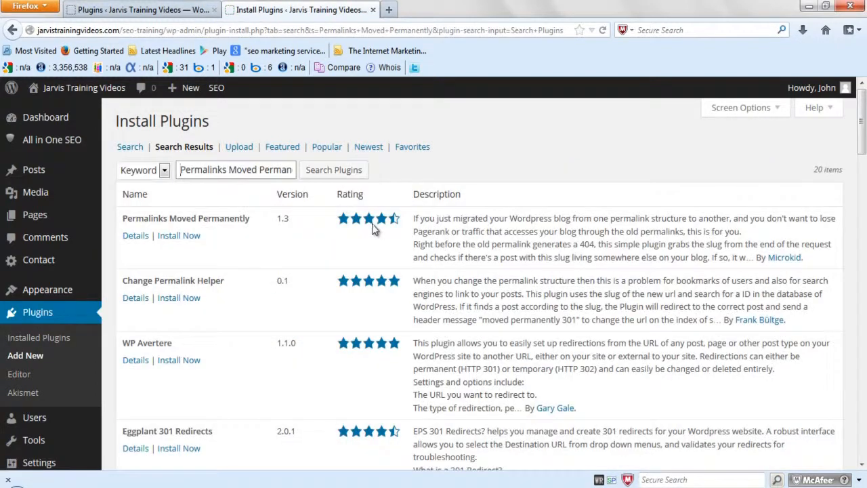
left_click(192, 236)
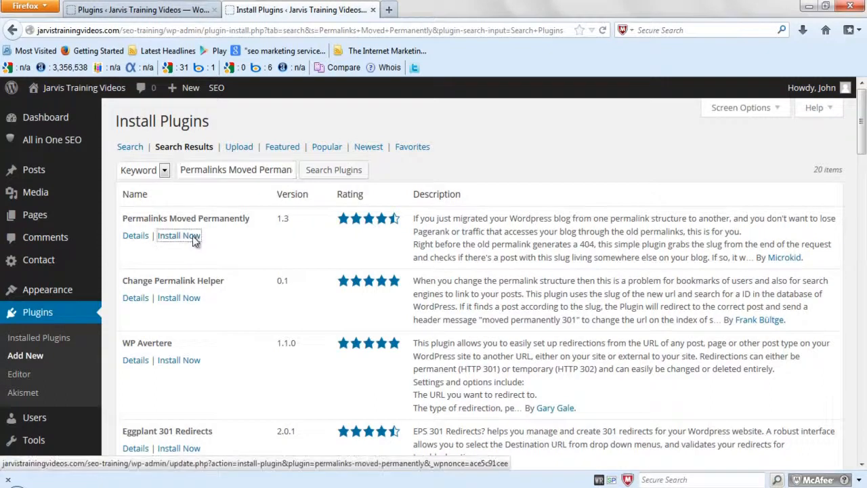
left_click(423, 252)
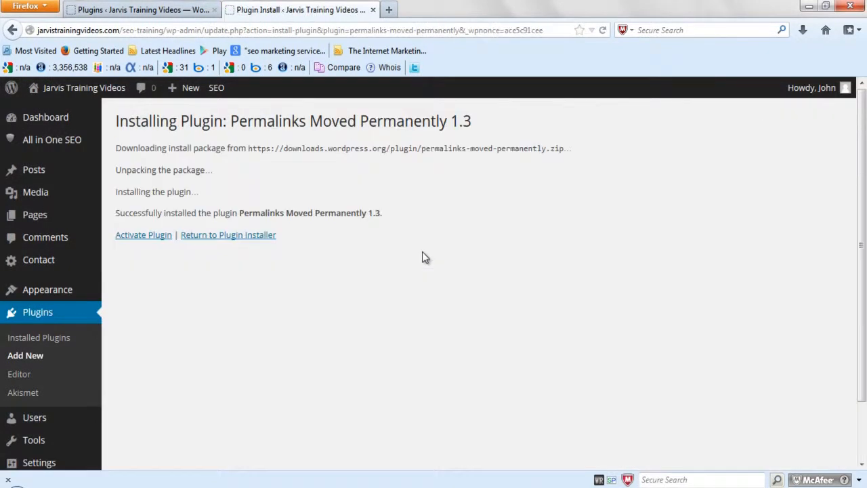
left_click(149, 237)
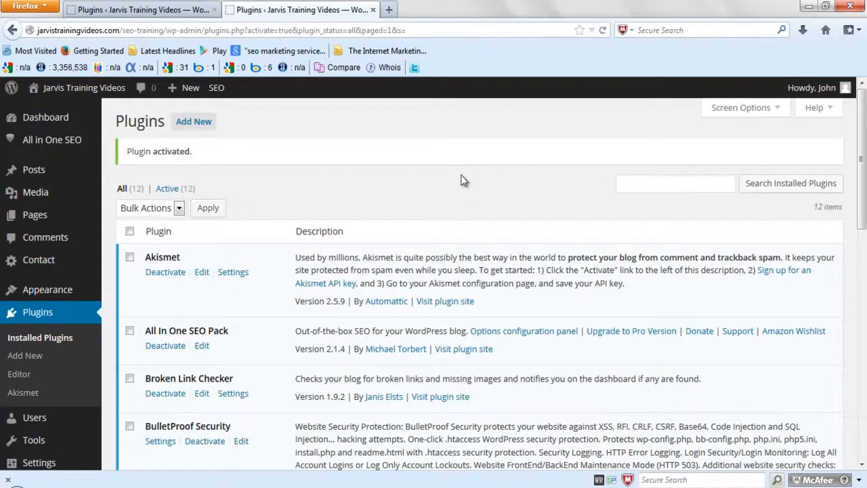
Find the SI CAPTCHA Anti-Spam plugin by searching "Si Captcha Anti Spam", then install and activate it.
left_click(192, 126)
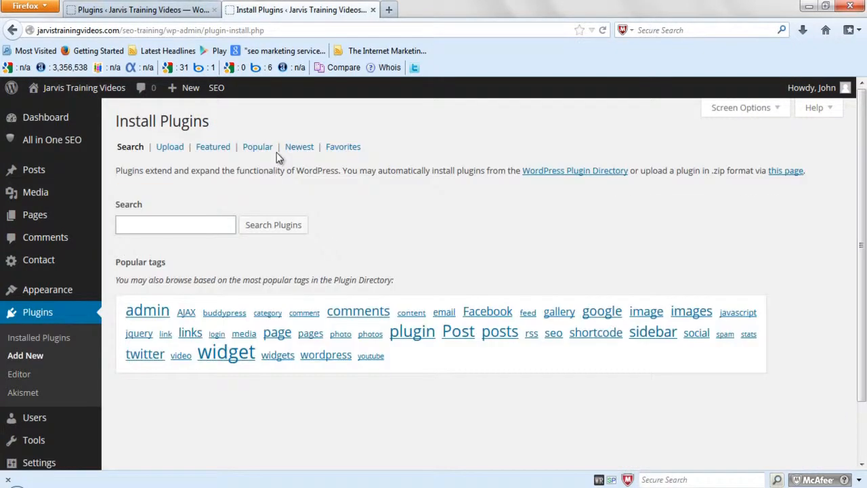
type("Si Captcha Anti Spam")
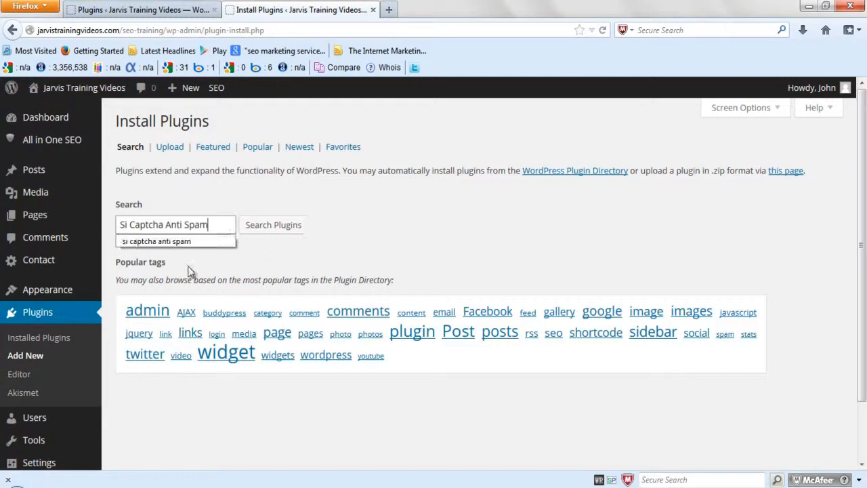
left_click(266, 233)
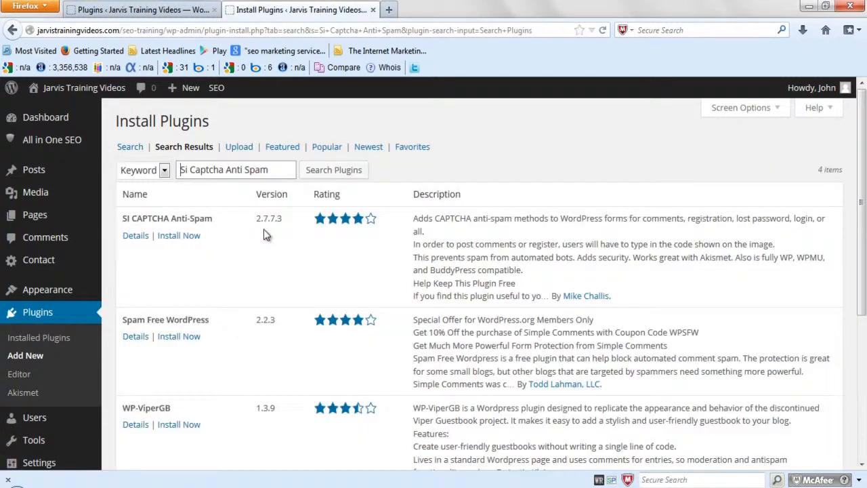
left_click(180, 236)
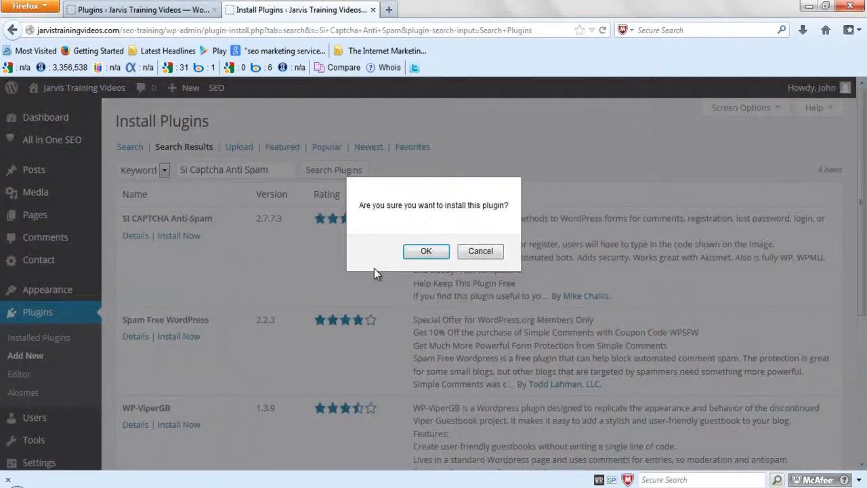
left_click(424, 252)
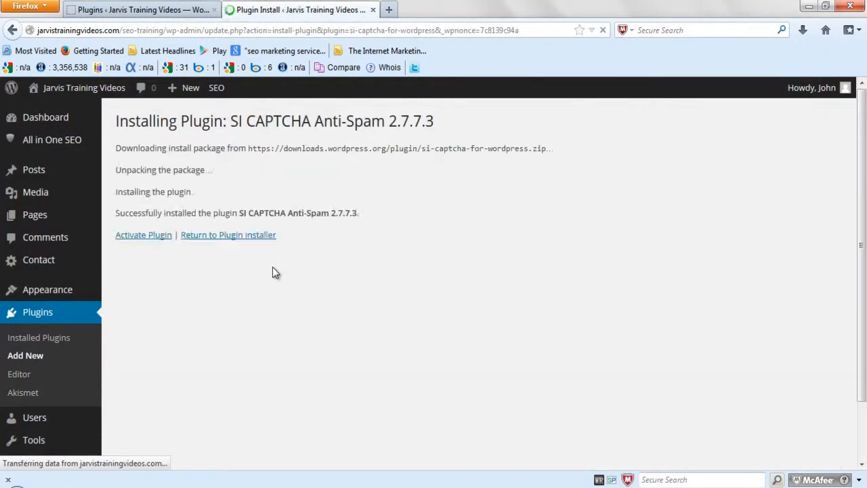
left_click(161, 236)
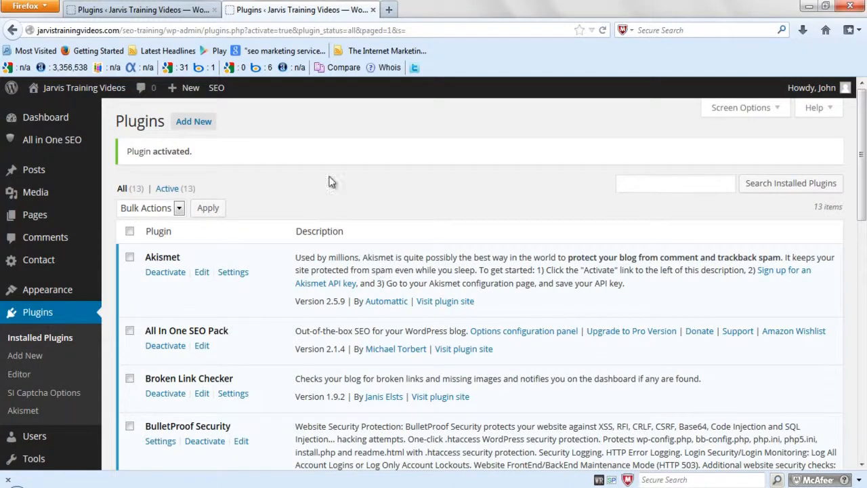
Search the plugin directory for Simple 301 Redirects, install the main plugin and activate it.
left_click(203, 125)
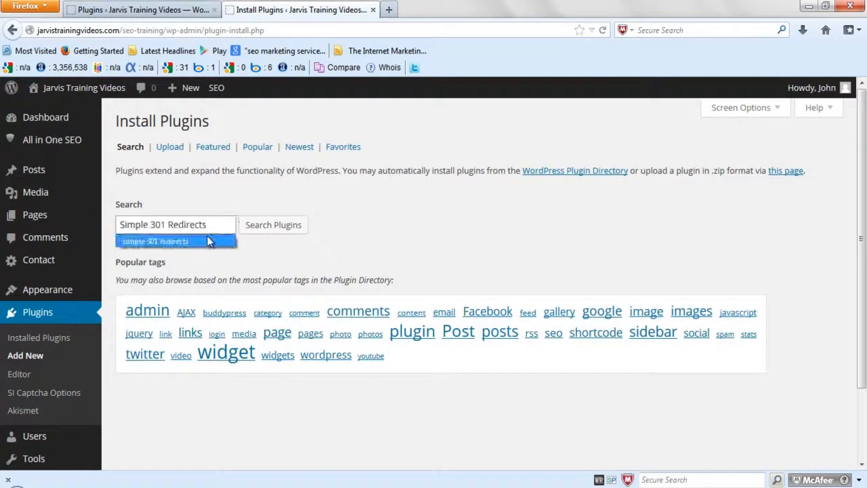
left_click(263, 225)
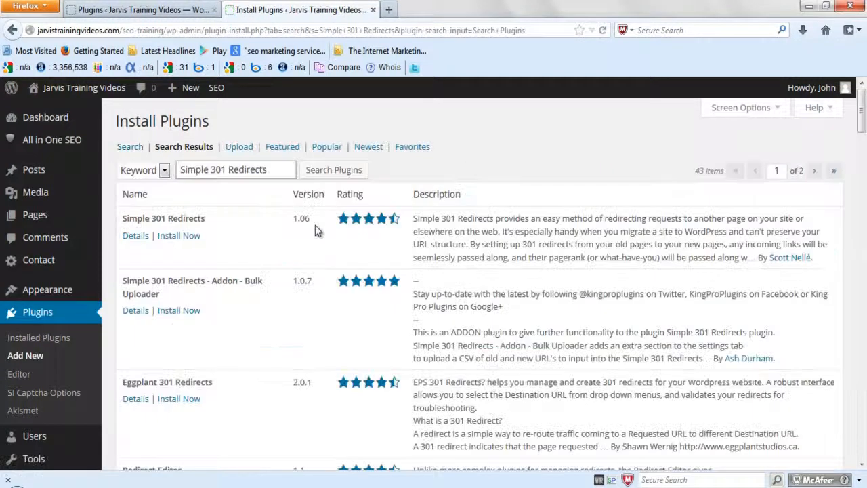
left_click(178, 235)
left_click(416, 252)
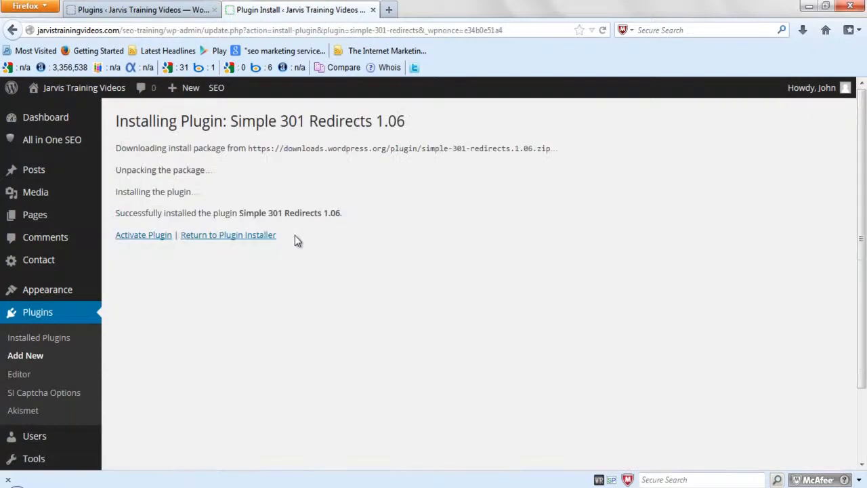
left_click(144, 235)
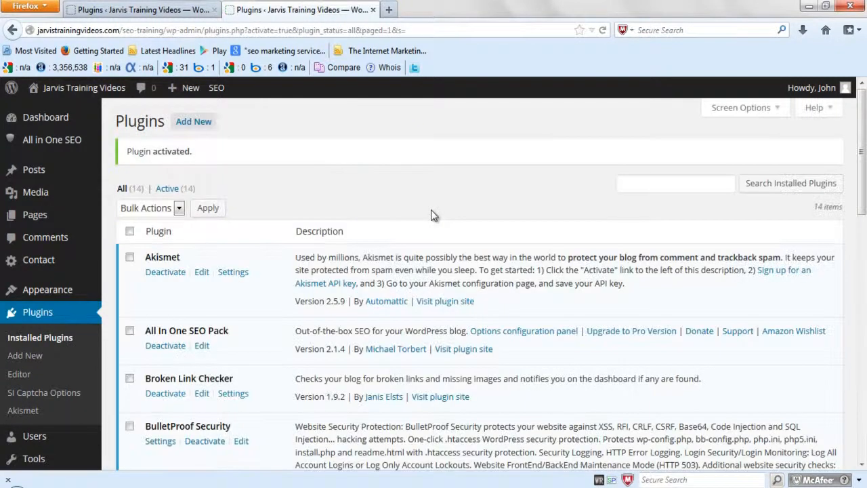
Search for the Sociable social sharing plugin, install it and activate it on the site.
left_click(203, 128)
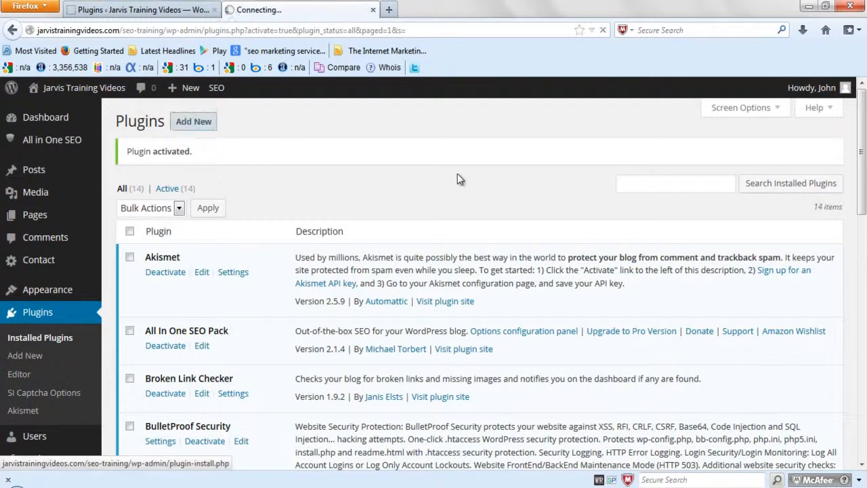
type("Sociable")
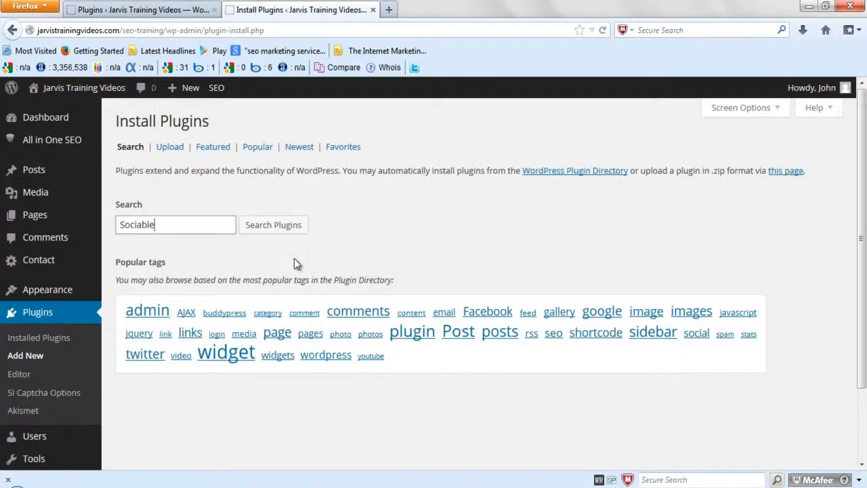
left_click(278, 231)
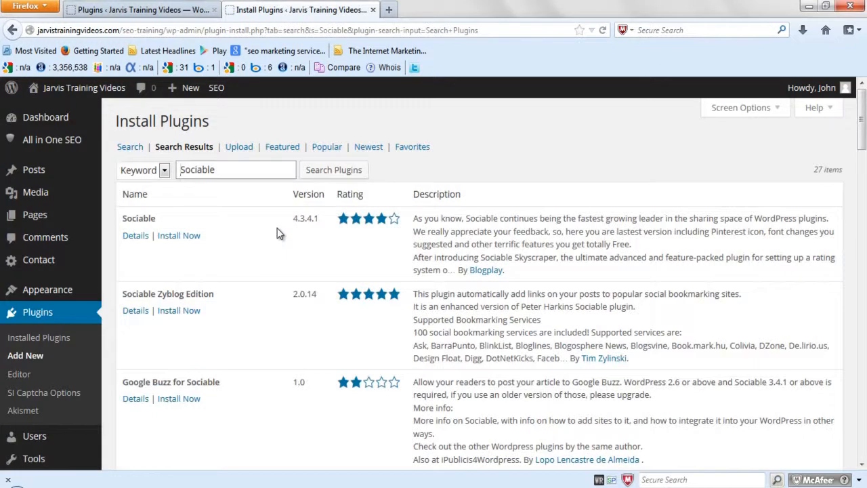
left_click(189, 238)
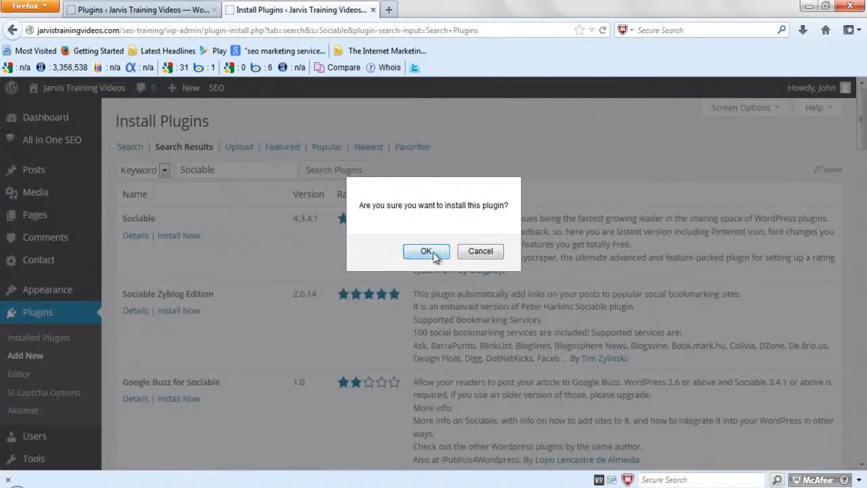
left_click(430, 253)
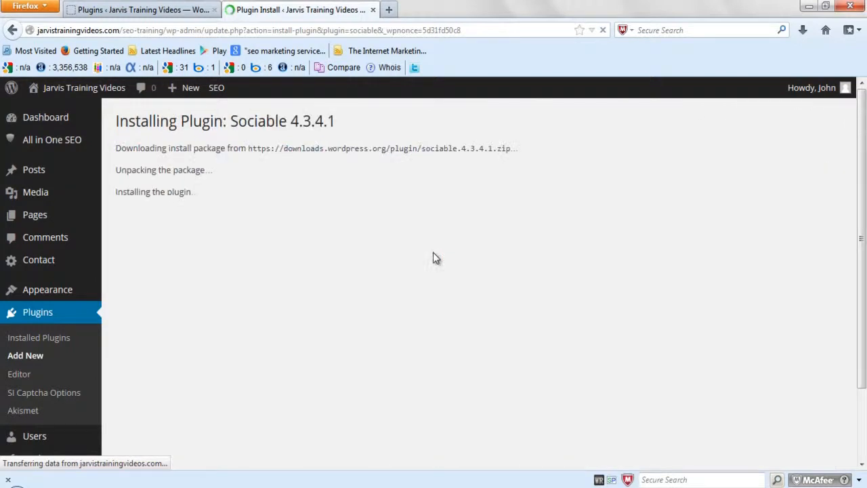
left_click(146, 235)
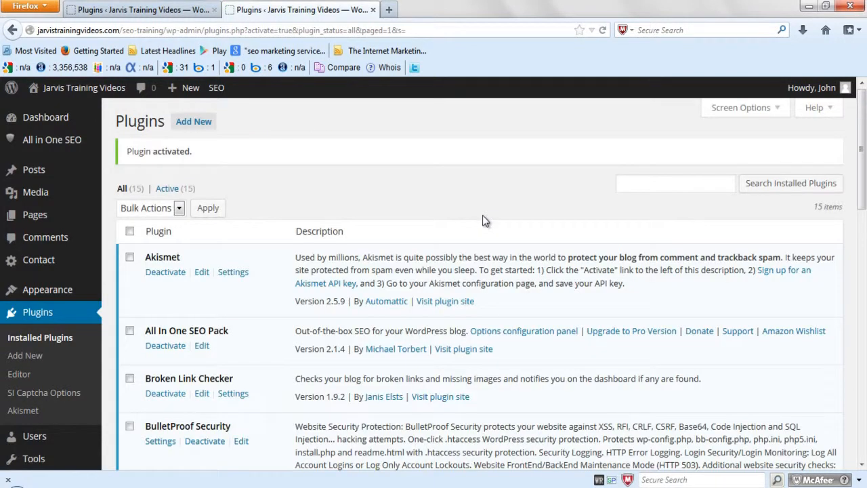
Search the plugin directory for TinyMCE Advanced, install the plugin of that name and activate it.
left_click(193, 122)
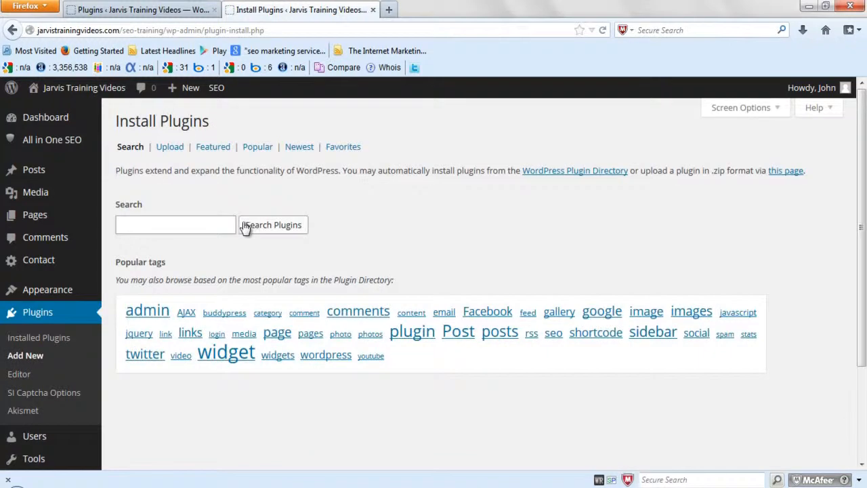
type("TinyMCE Advanced")
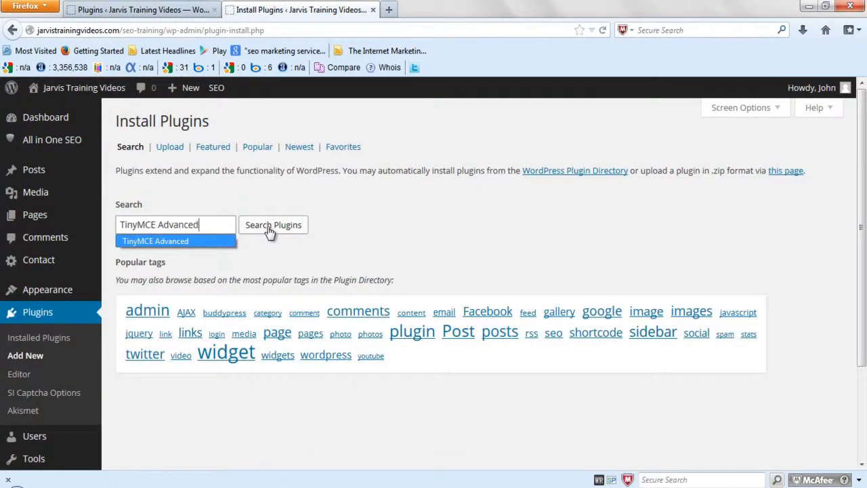
left_click(269, 232)
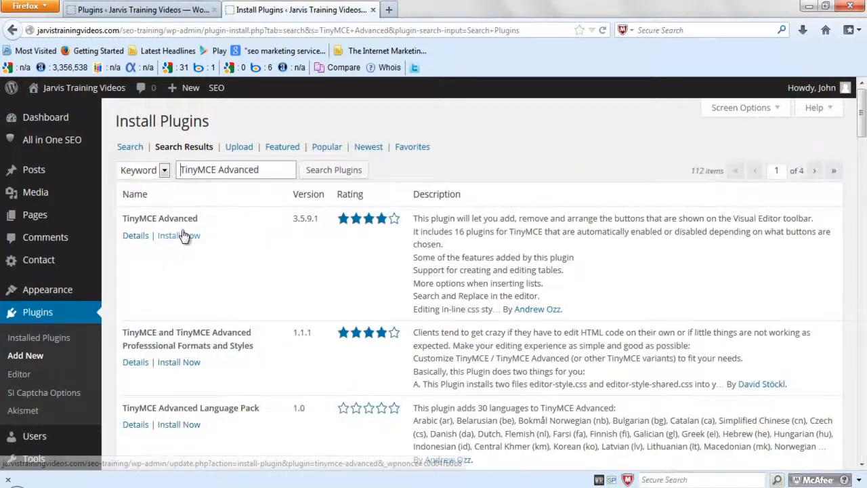
left_click(181, 235)
left_click(407, 254)
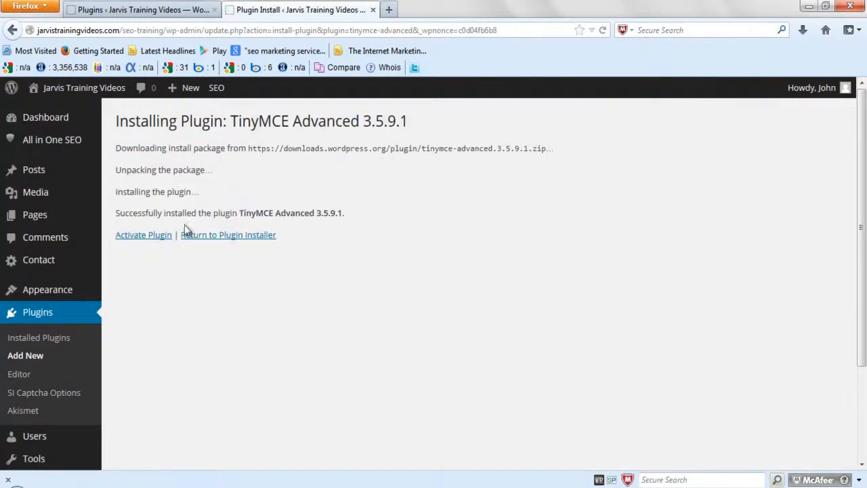
left_click(159, 239)
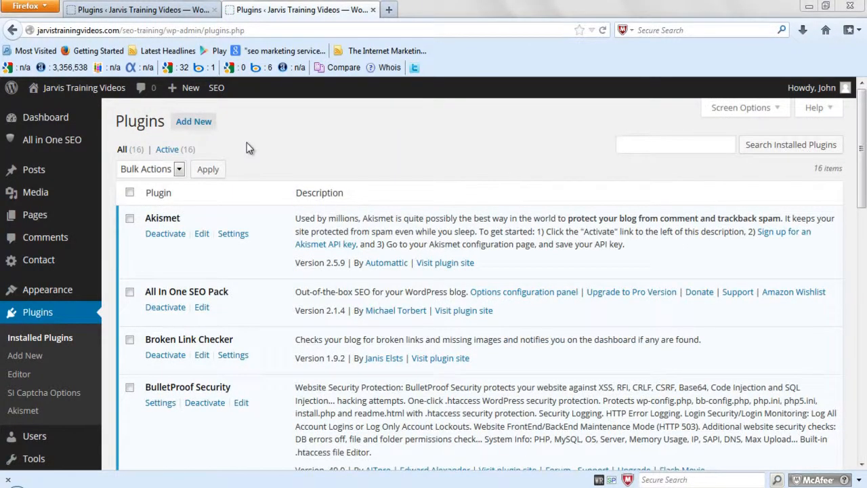
Search the plugin directory for "WordPress Database Backup", then install the WP-DB-Backup plugin and activate it.
left_click(196, 130)
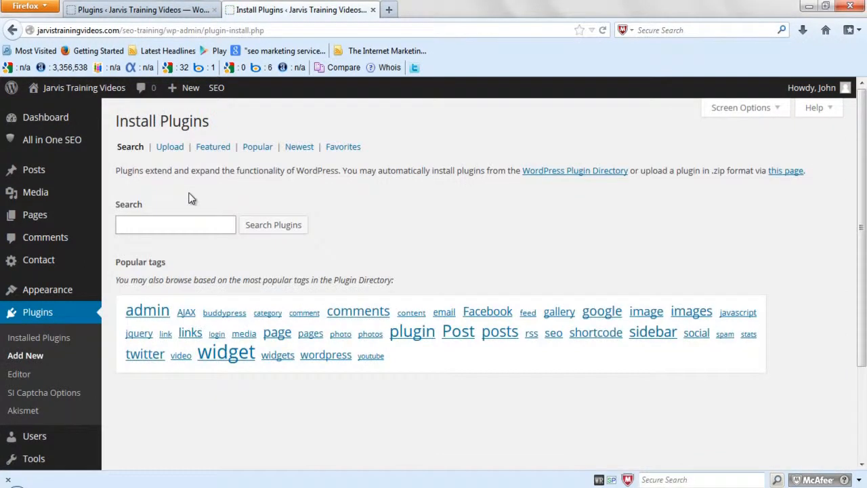
type("WordPress Database Backup")
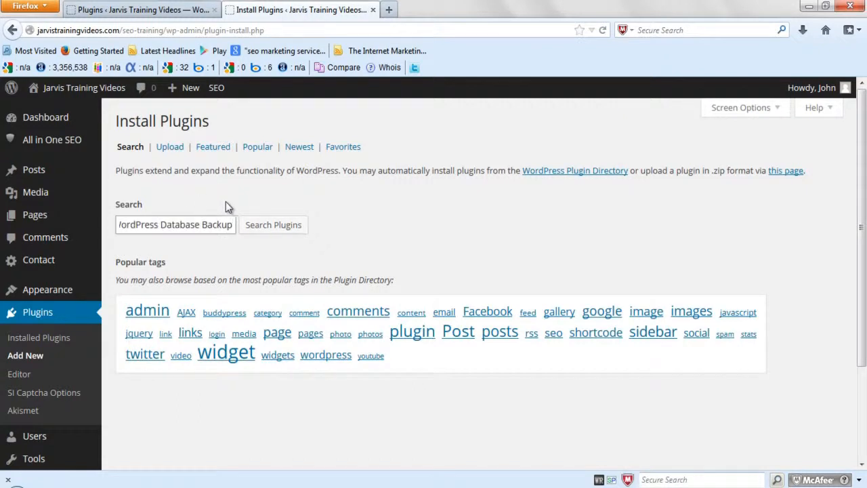
left_click(274, 226)
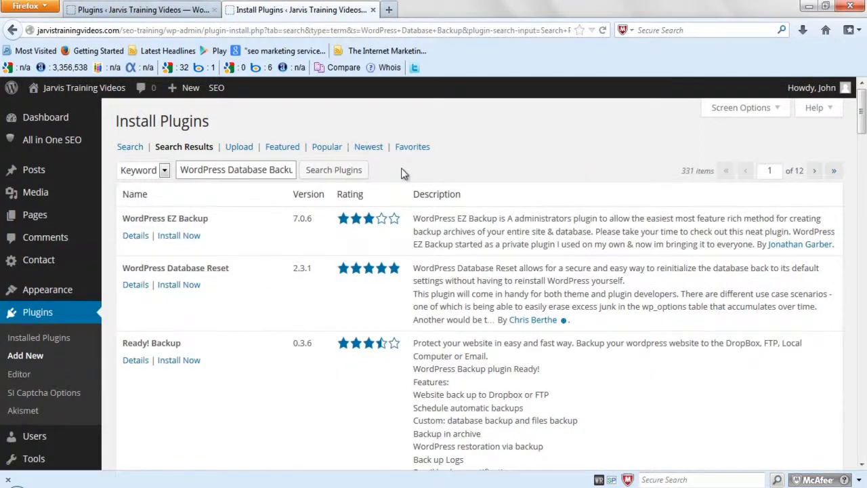
scroll(399, 173, "down", 5)
scroll(397, 175, "down", 10)
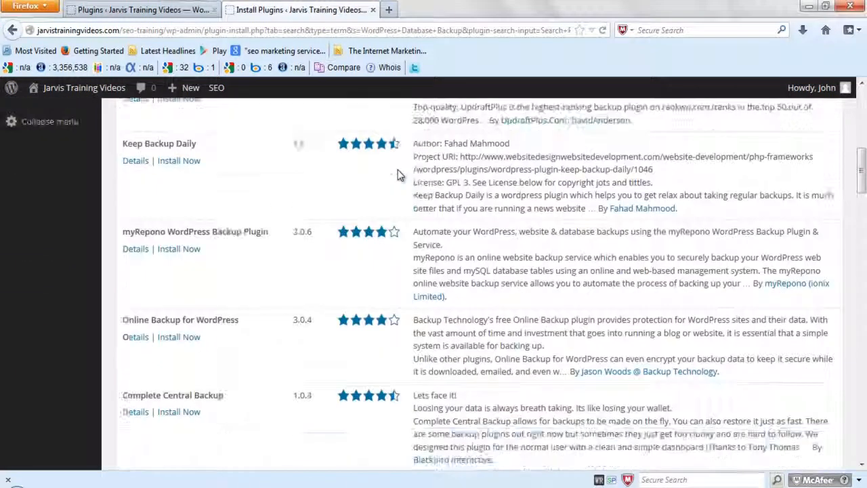
scroll(398, 175, "down", 10)
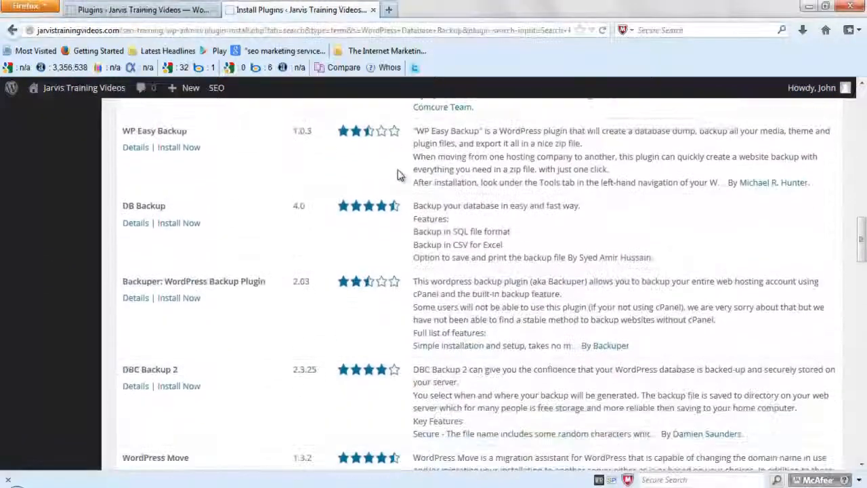
scroll(398, 176, "down", 1)
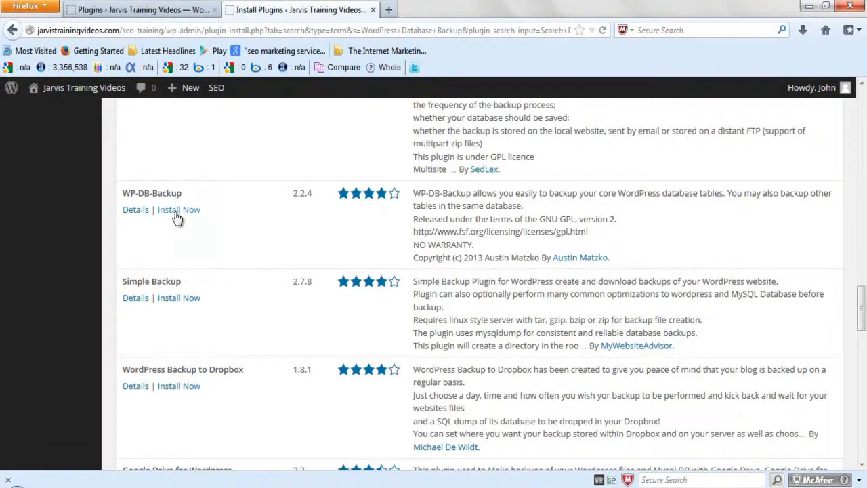
left_click(176, 214)
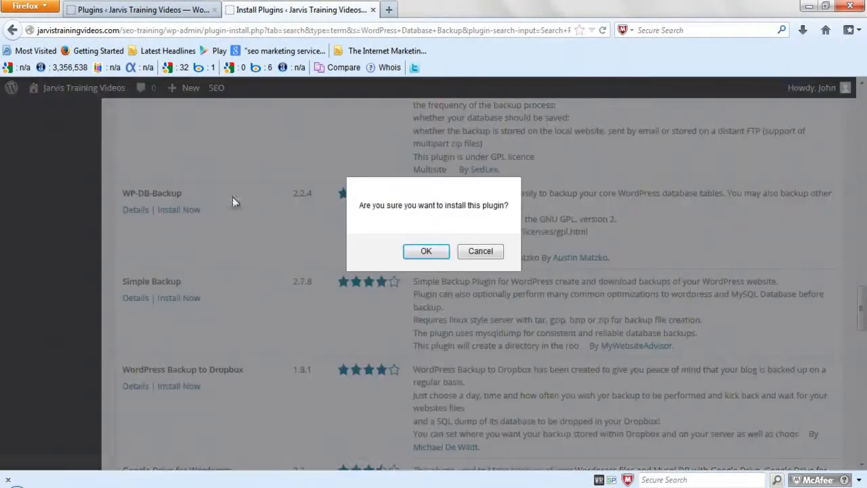
left_click(424, 252)
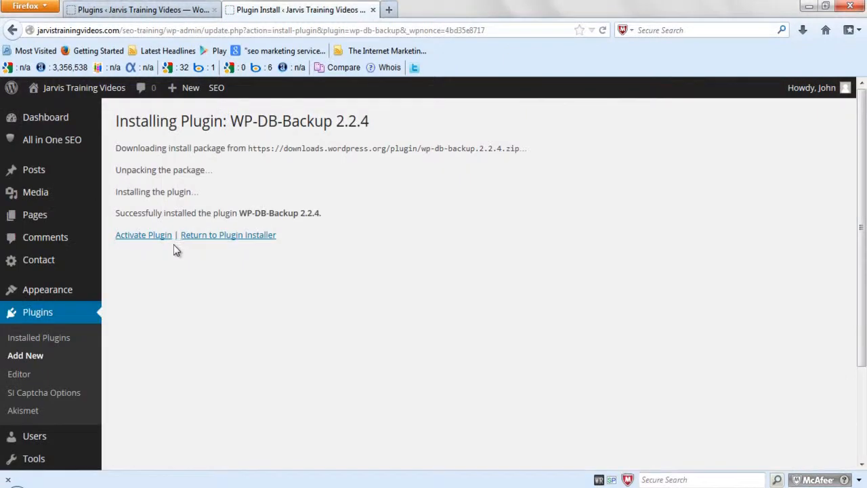
left_click(155, 237)
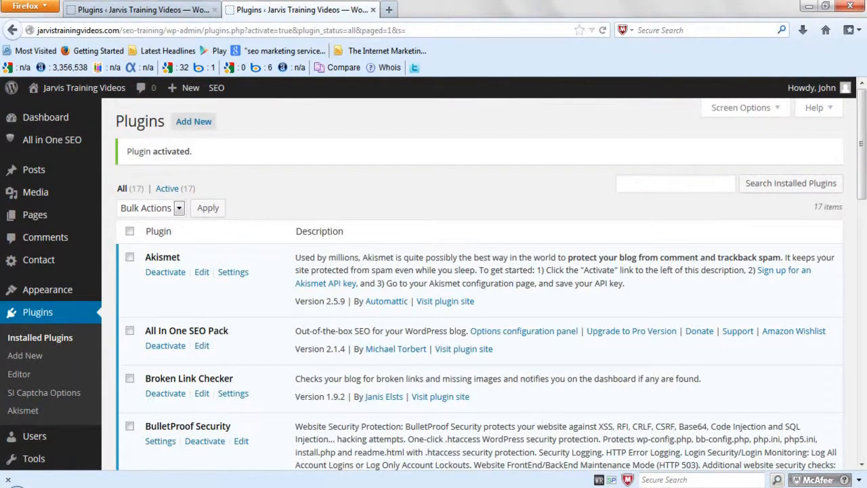
Switch to the "Plugins I Use" document in WordPad and check the WP Super Cache and Traffic Getting SEO PluginTM Free Edition entries.
key("alt+Tab")
left_click(302, 341)
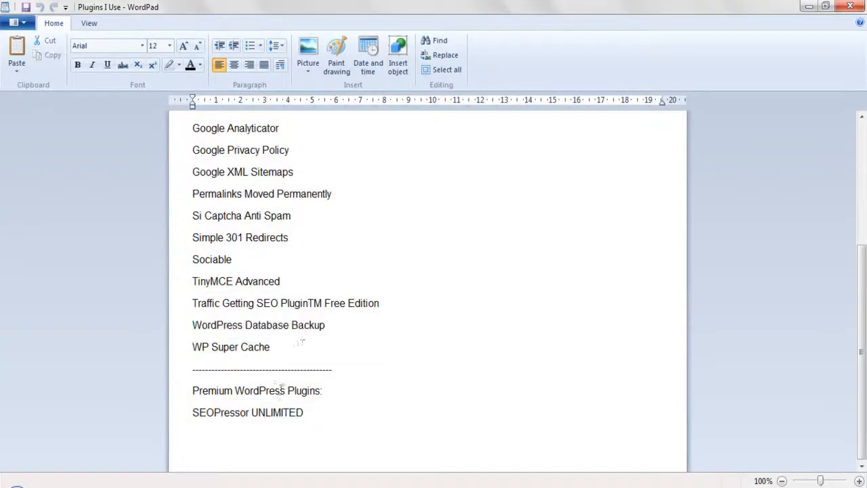
left_click_drag(271, 347, 168, 357)
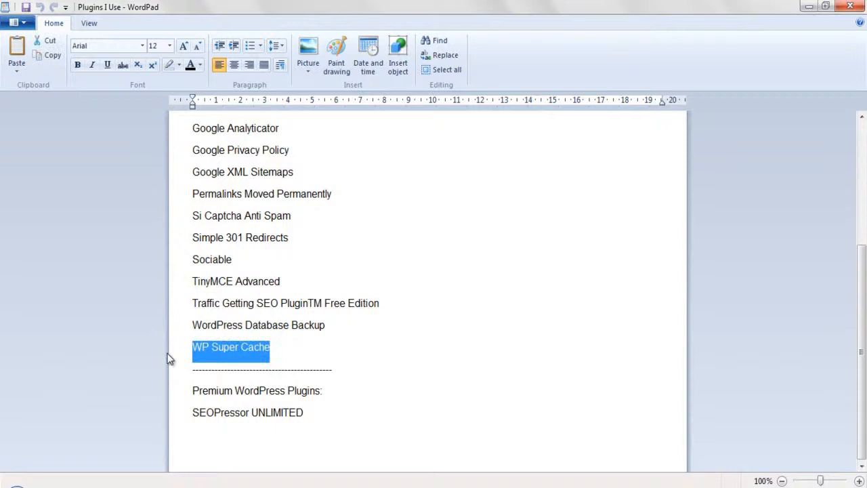
left_click(284, 347)
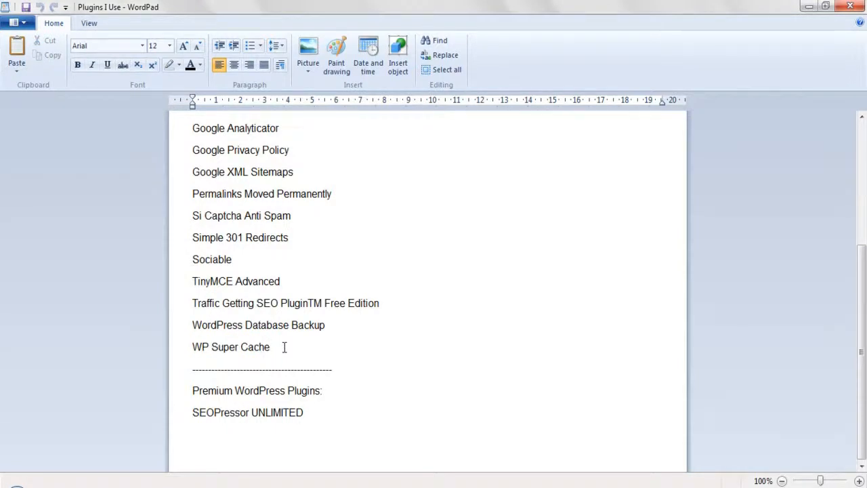
left_click(381, 305)
left_click_drag(381, 305, 194, 306)
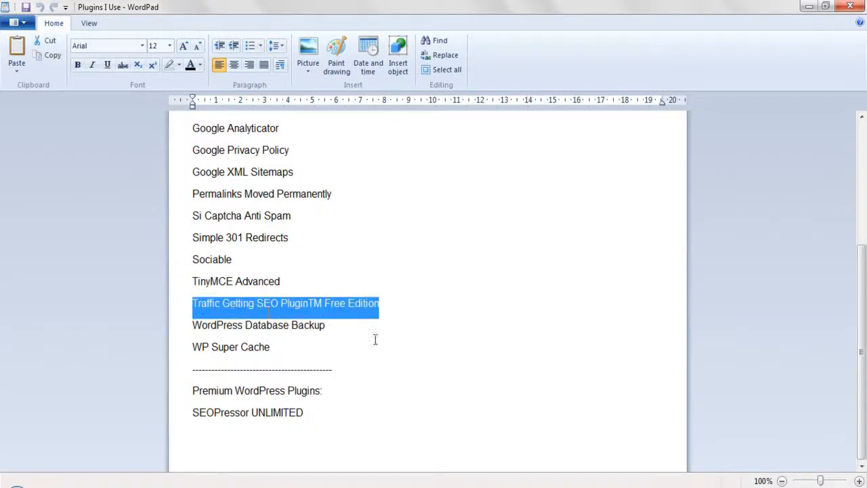
left_click(391, 310)
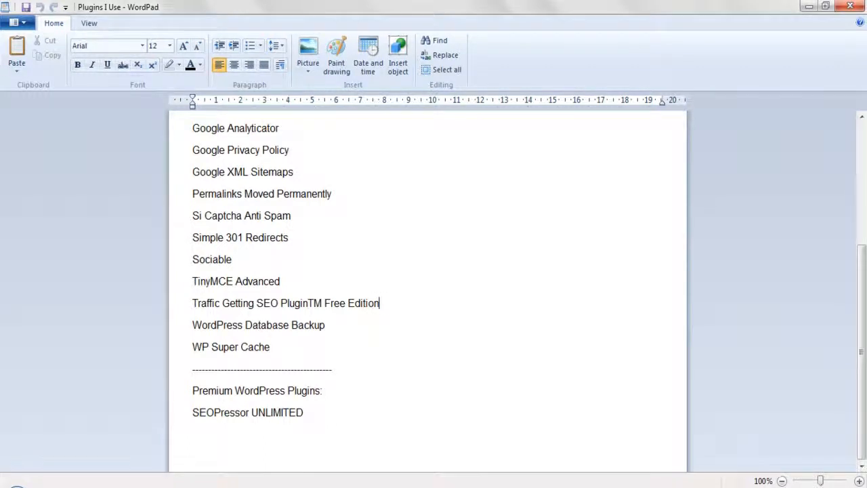
Return to Firefox and review the main site's installed plugins from Akismet through to WordPress Database Backup.
left_click(808, 6)
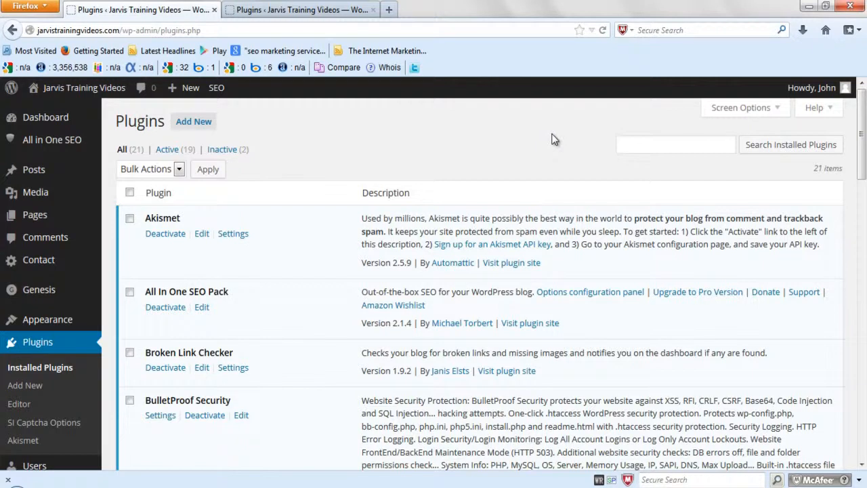
left_click_drag(863, 156, 864, 252)
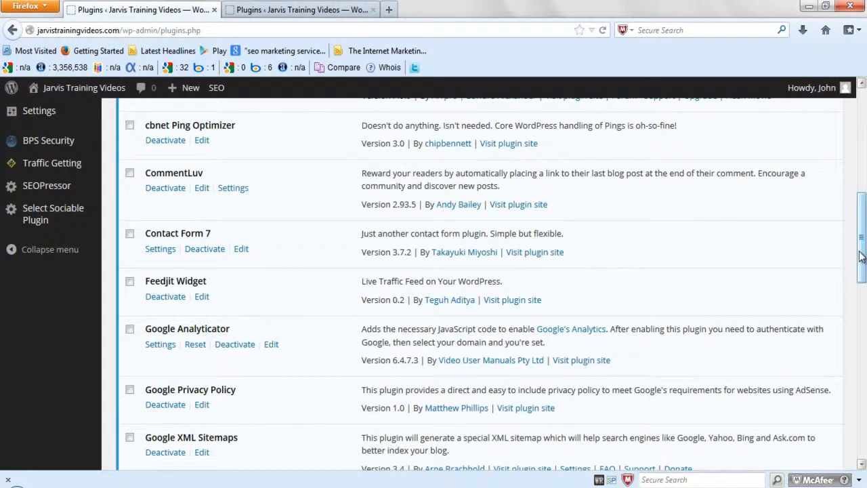
left_click_drag(861, 254, 858, 350)
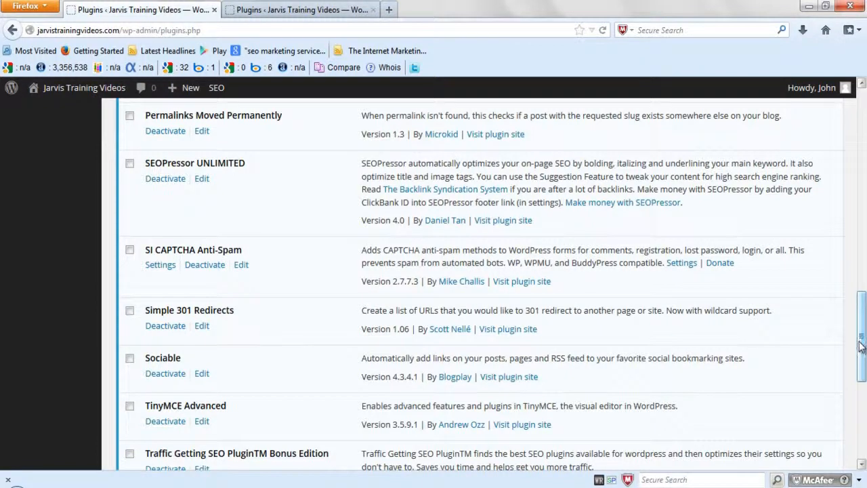
scroll(863, 332, "down", 2)
left_click_drag(862, 332, 863, 389)
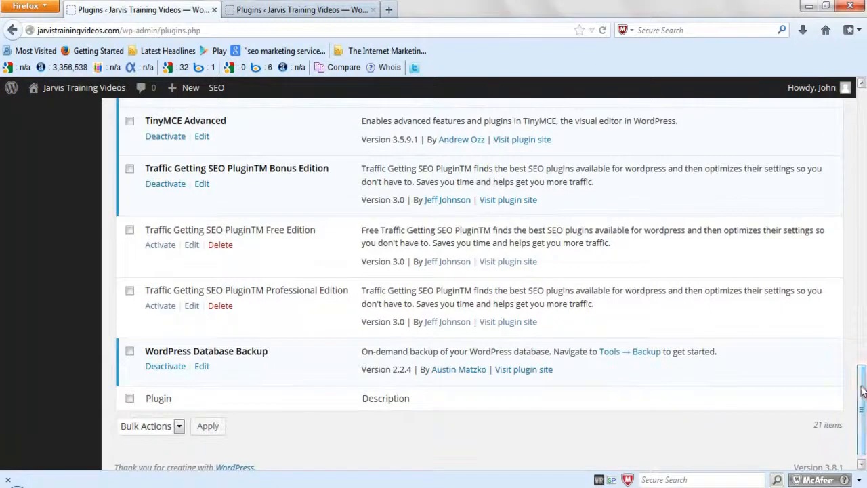